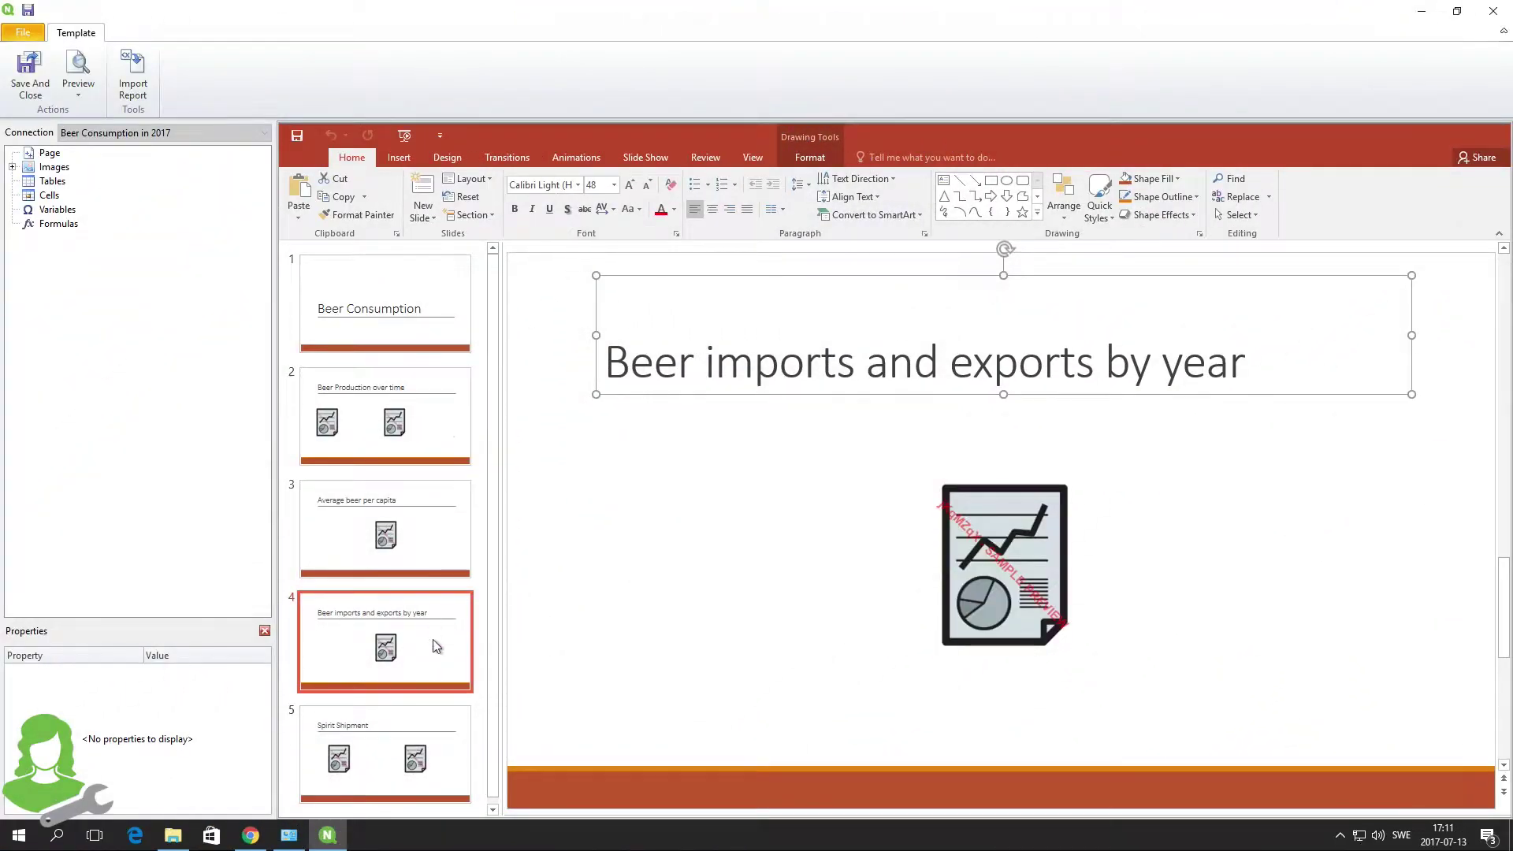
- Save and close the template, then show the Beer Sales in USA report's Countries and Year's 2000 filters
click(29, 73)
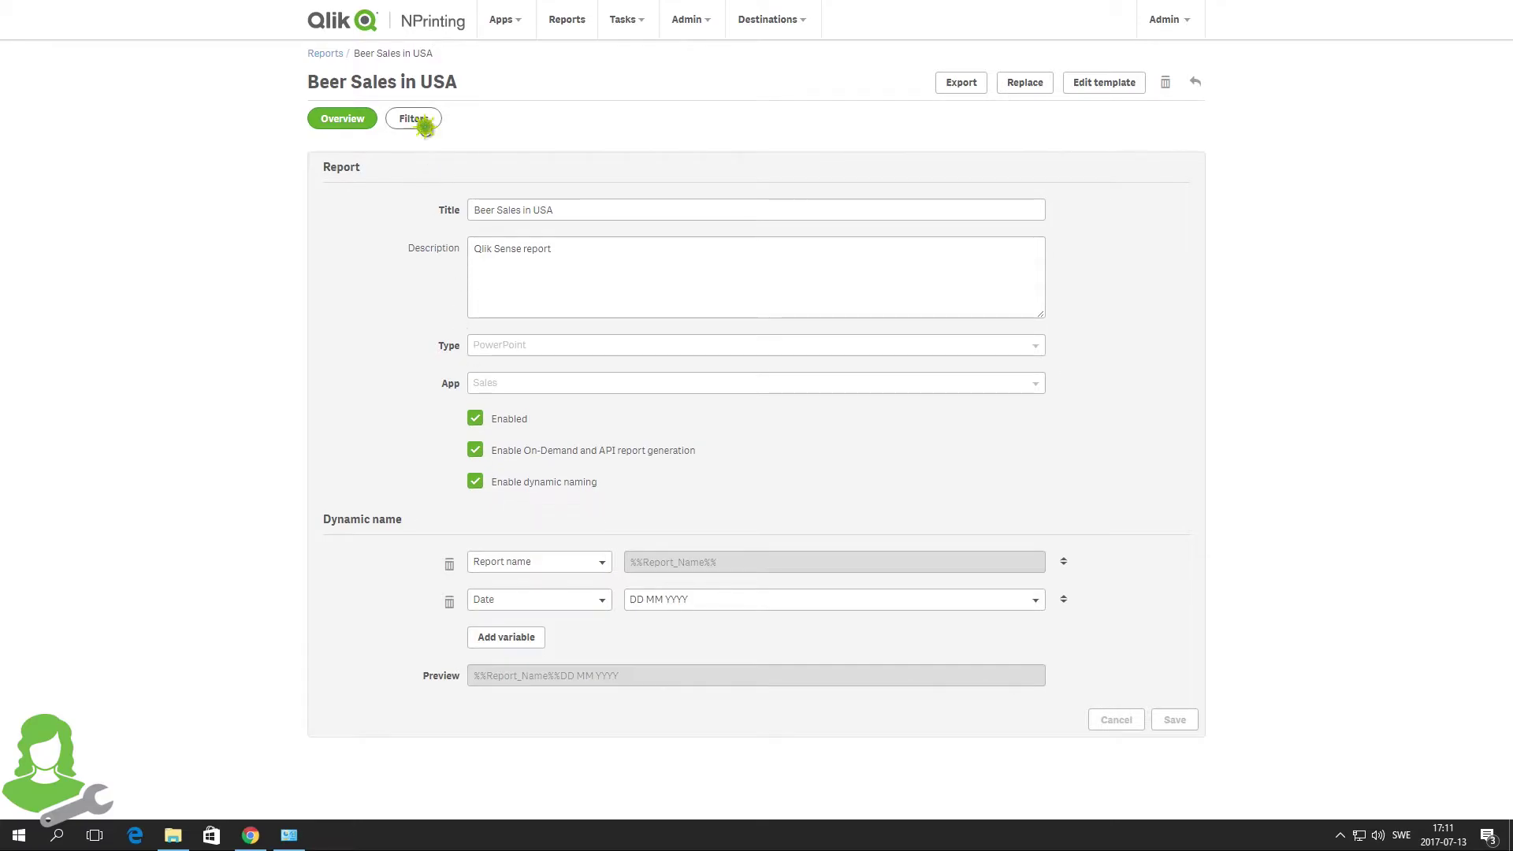
click(423, 124)
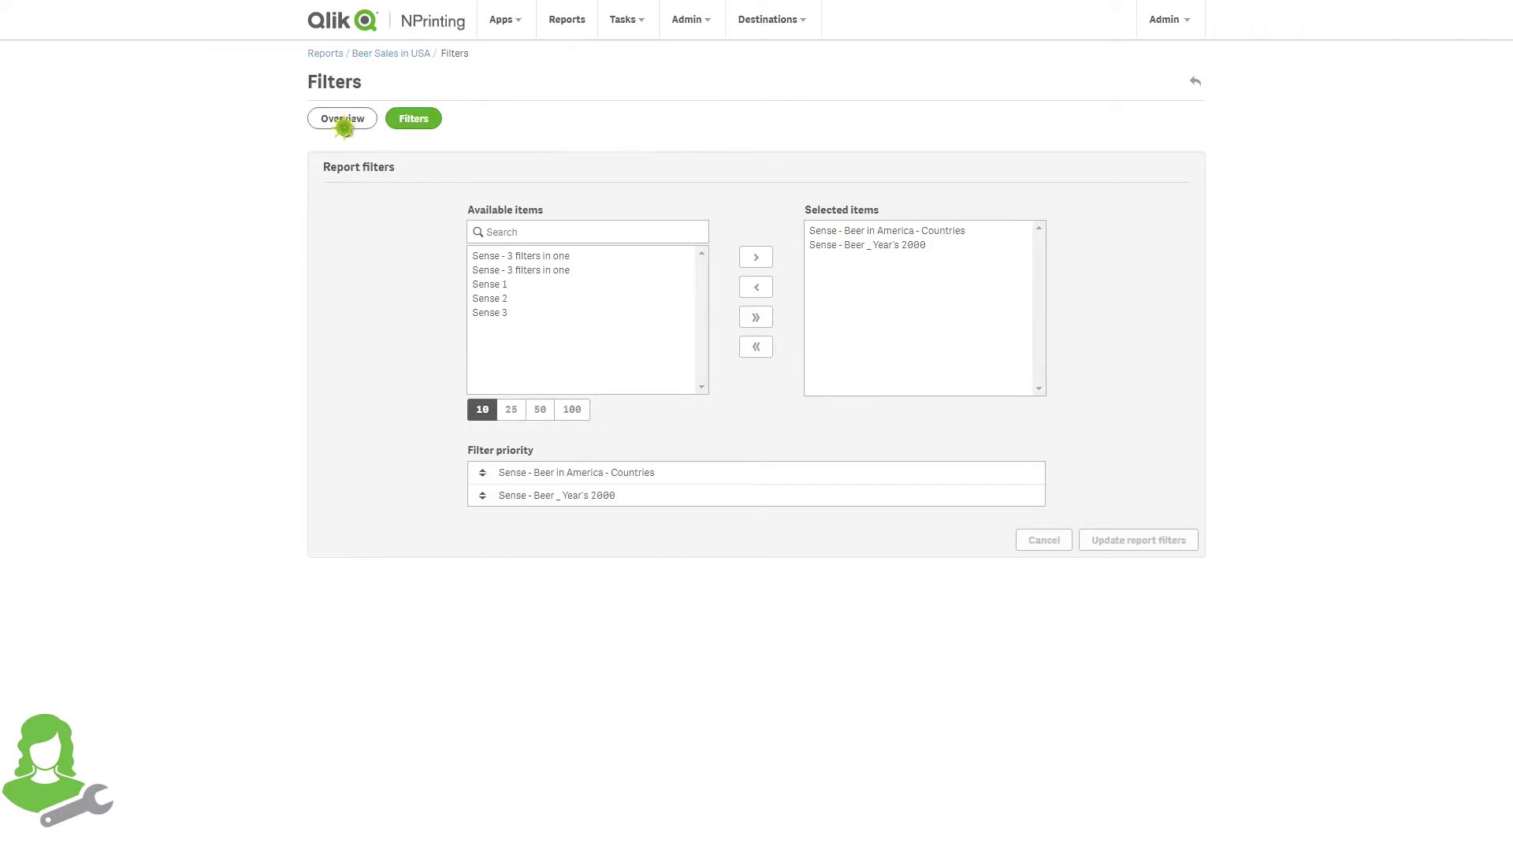
- From the report overview, export Beer Sales in USA with a confirmed password and download the file
click(340, 119)
click(952, 86)
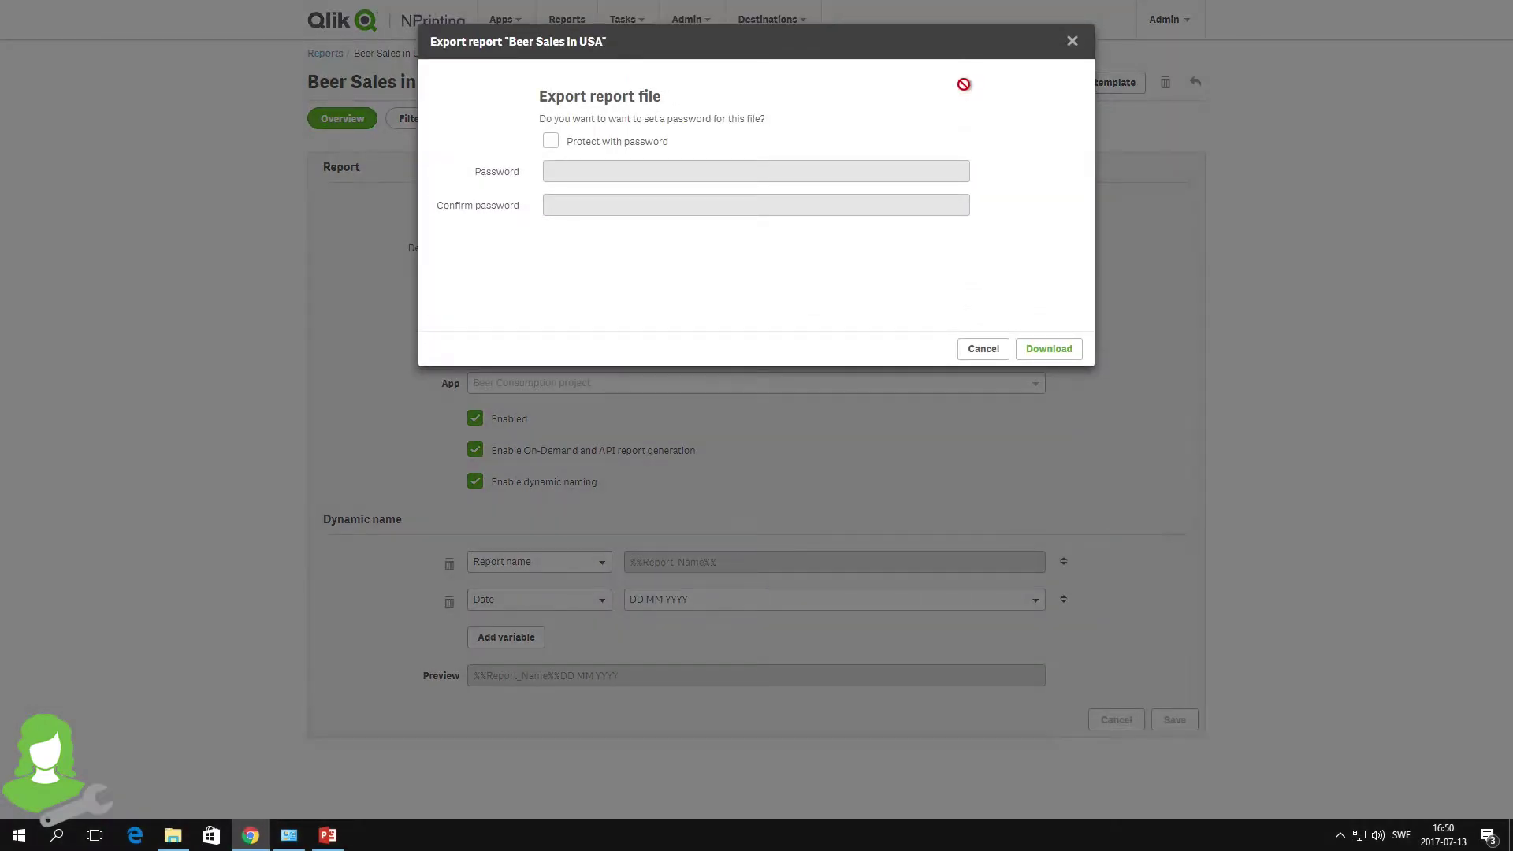
click(554, 143)
click(592, 173)
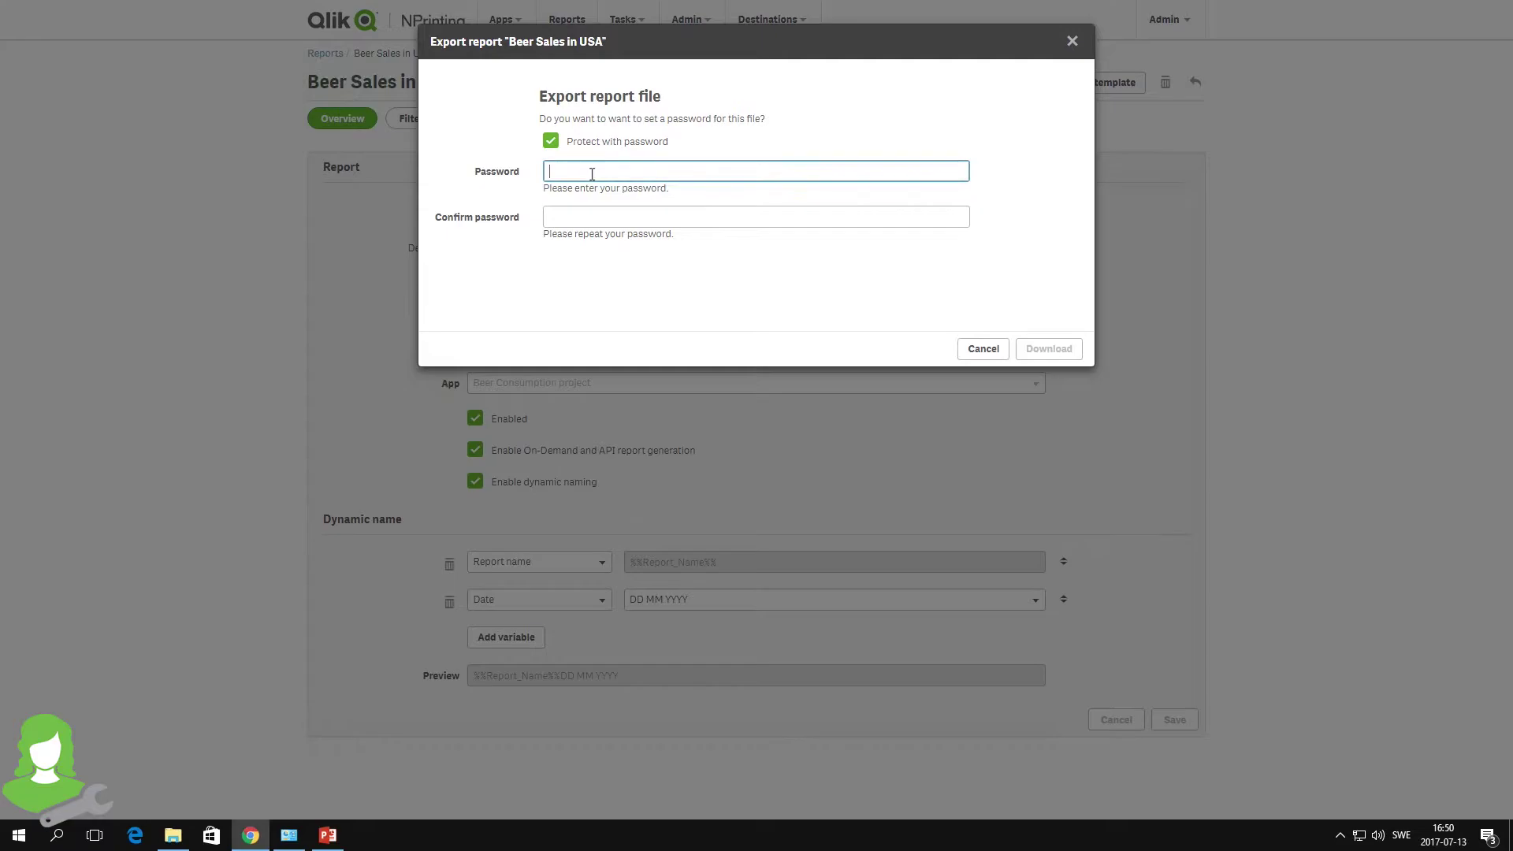
text(••)
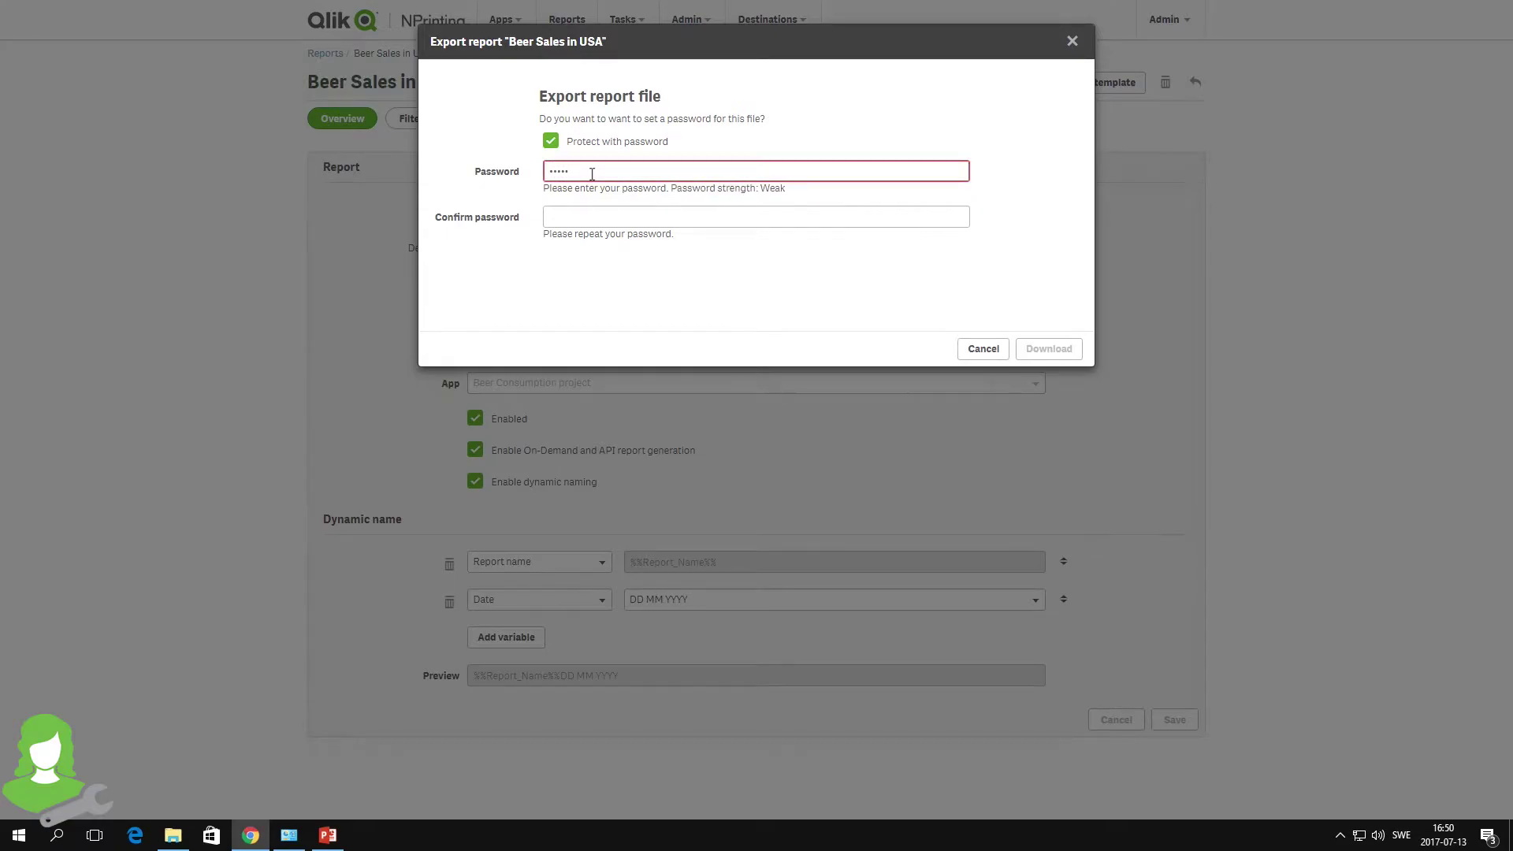
key(Tab)
text(•••••)
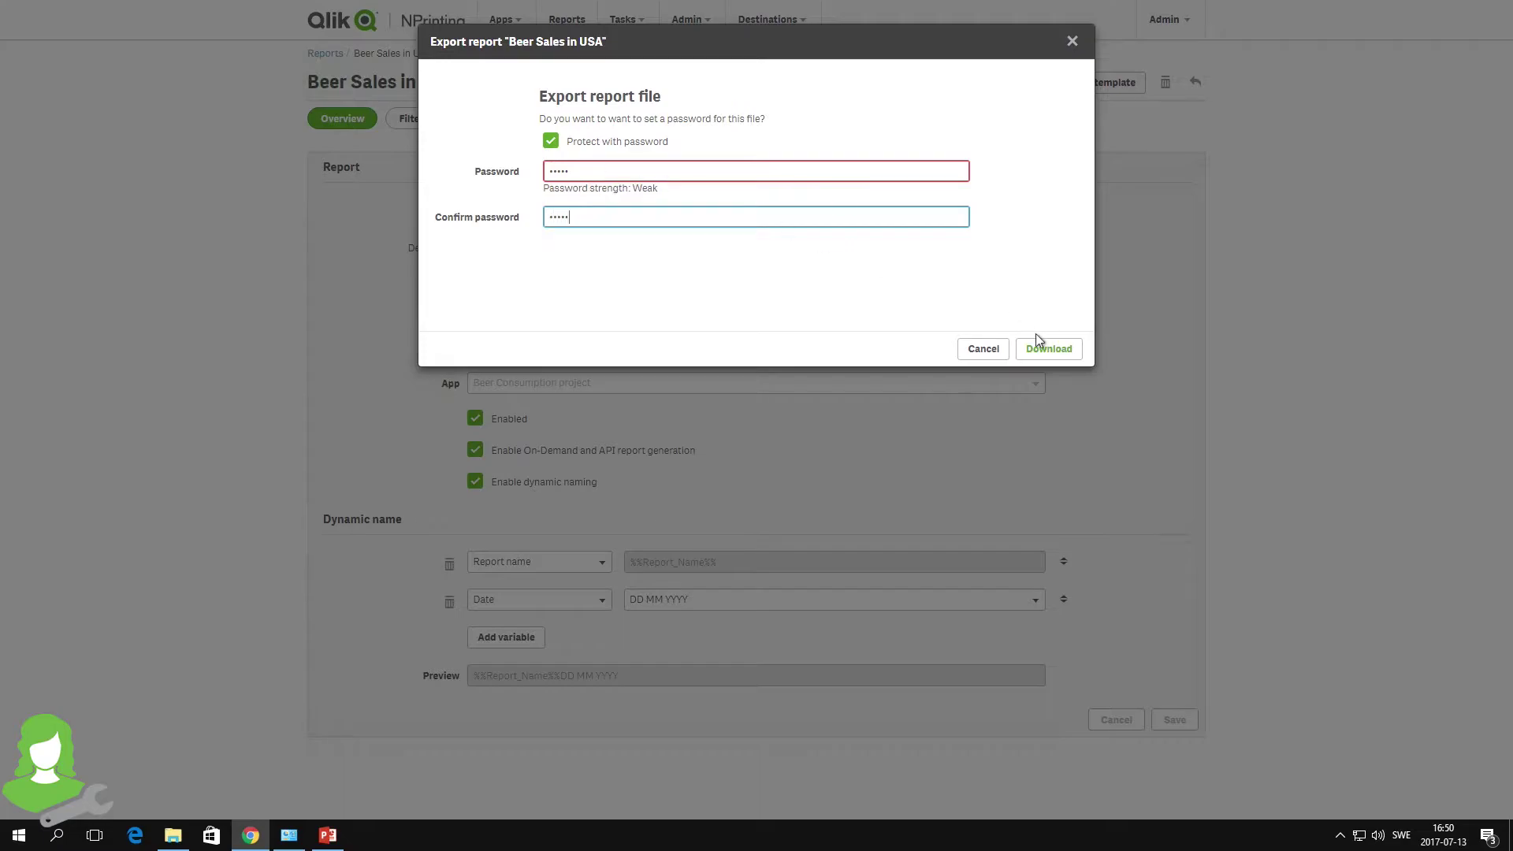
click(1039, 342)
click(1040, 347)
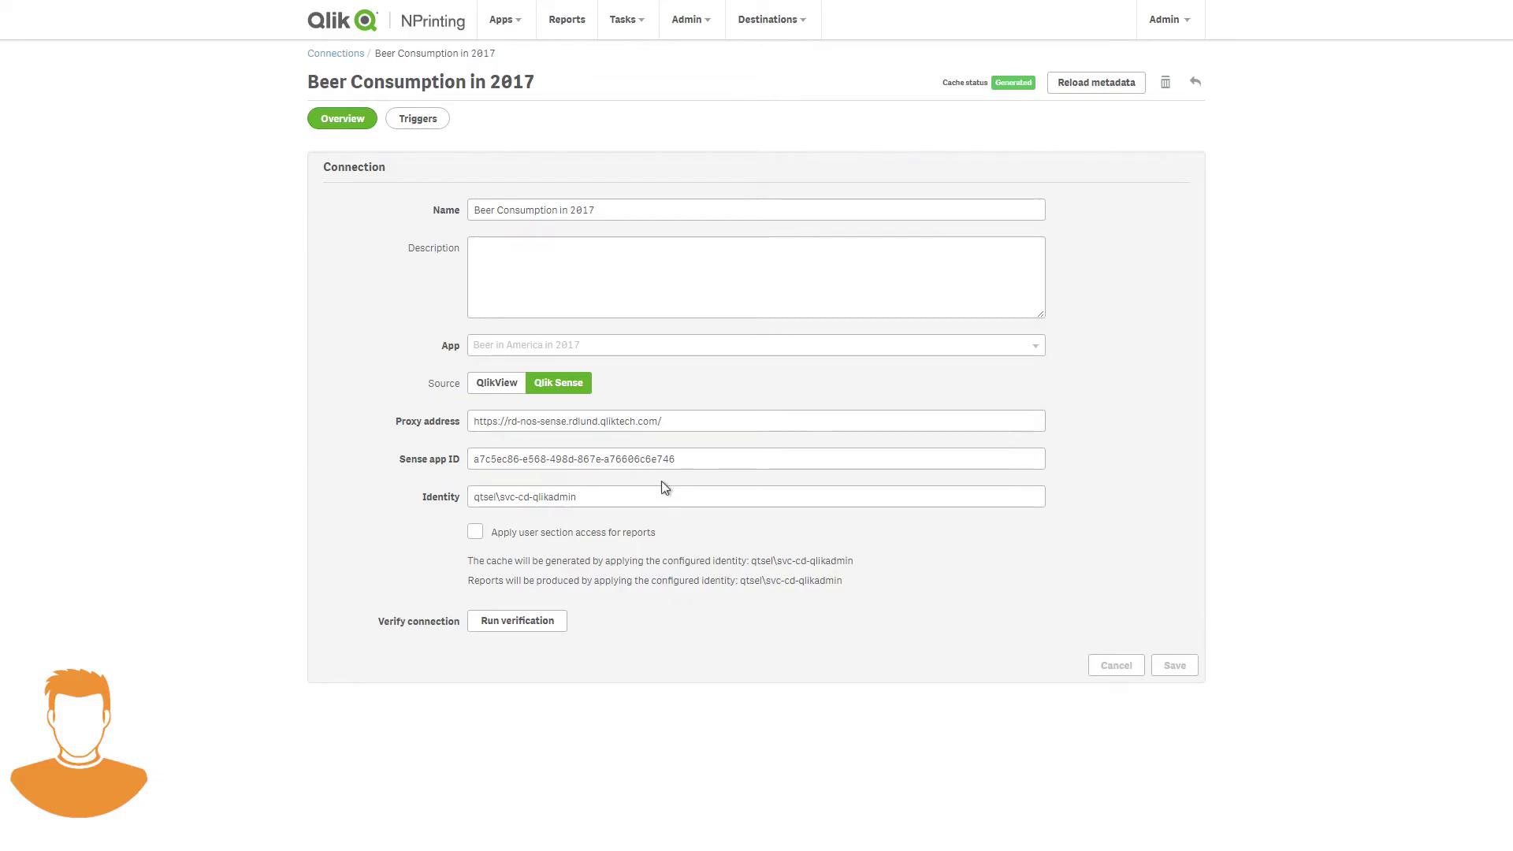
- Open the Reports list with the existing PowerPoint and Excel reports
click(579, 16)
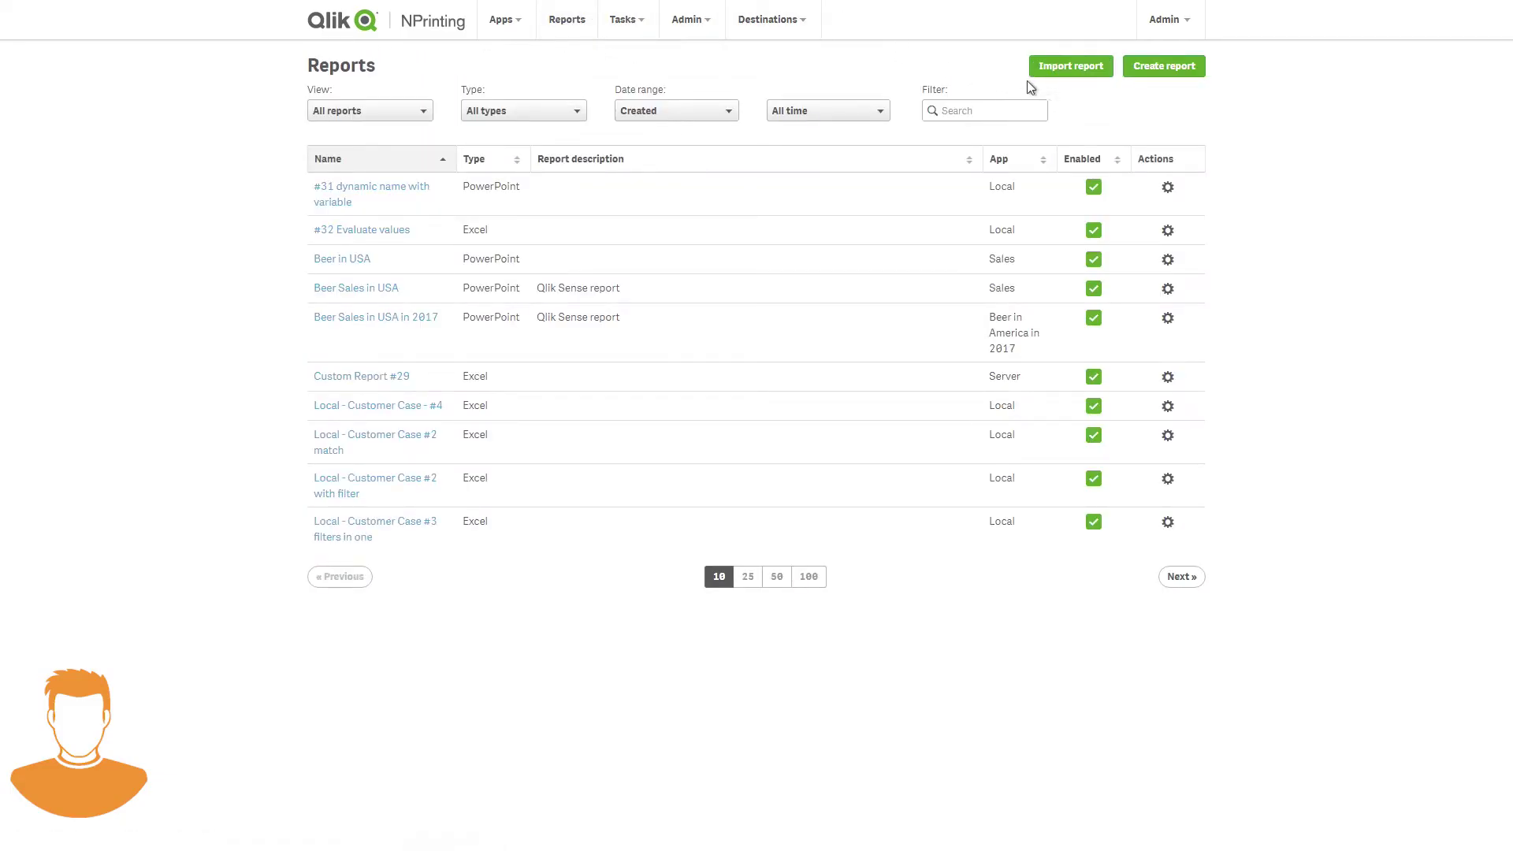
- Start an import into the Beer in America in 2017 app using the exported Beer Sales in USA zip
click(1045, 70)
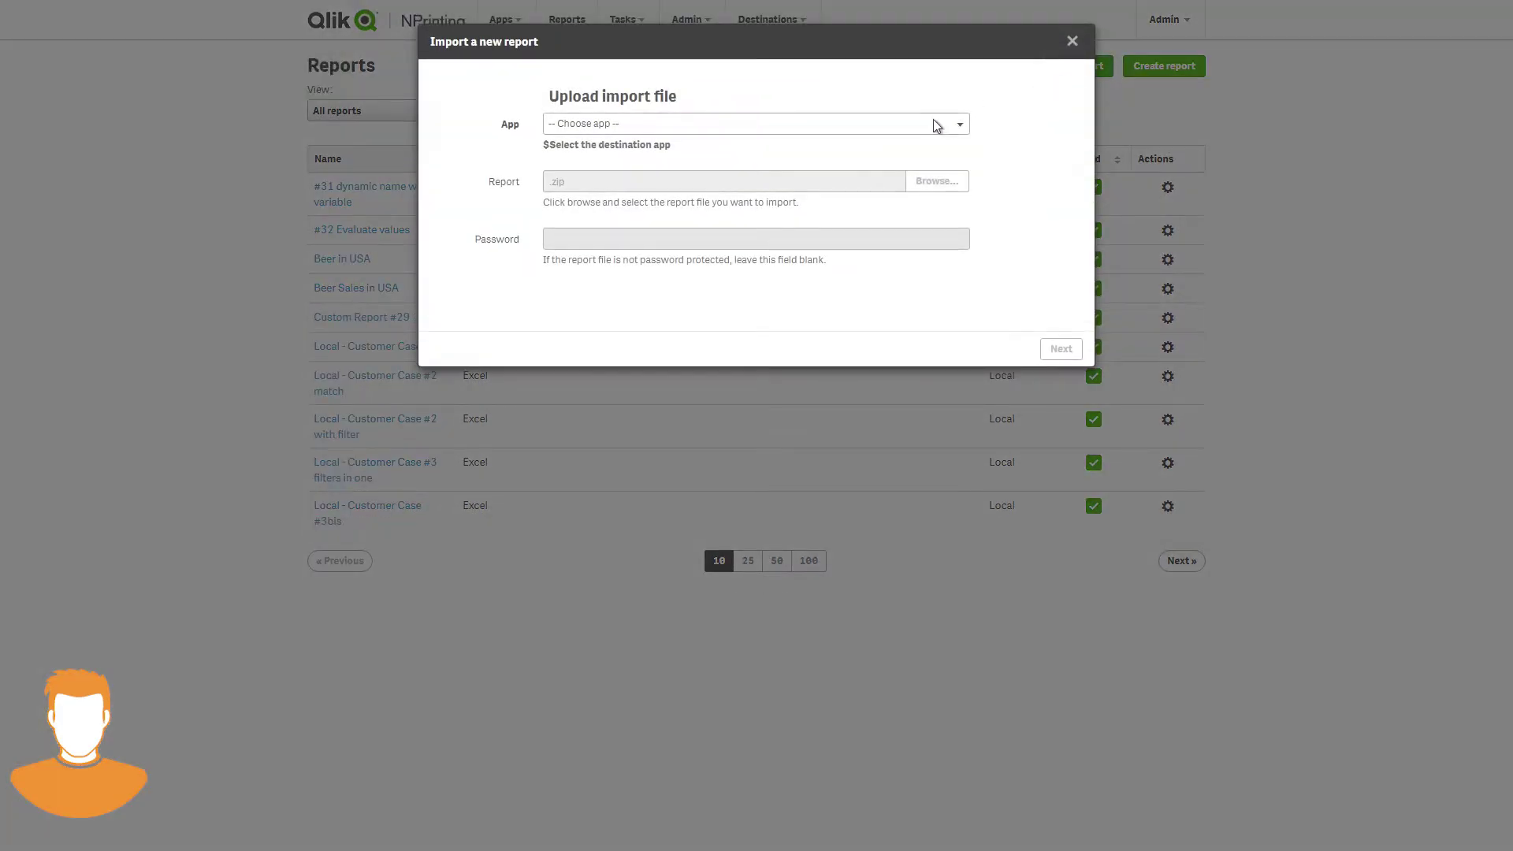
click(934, 124)
click(893, 156)
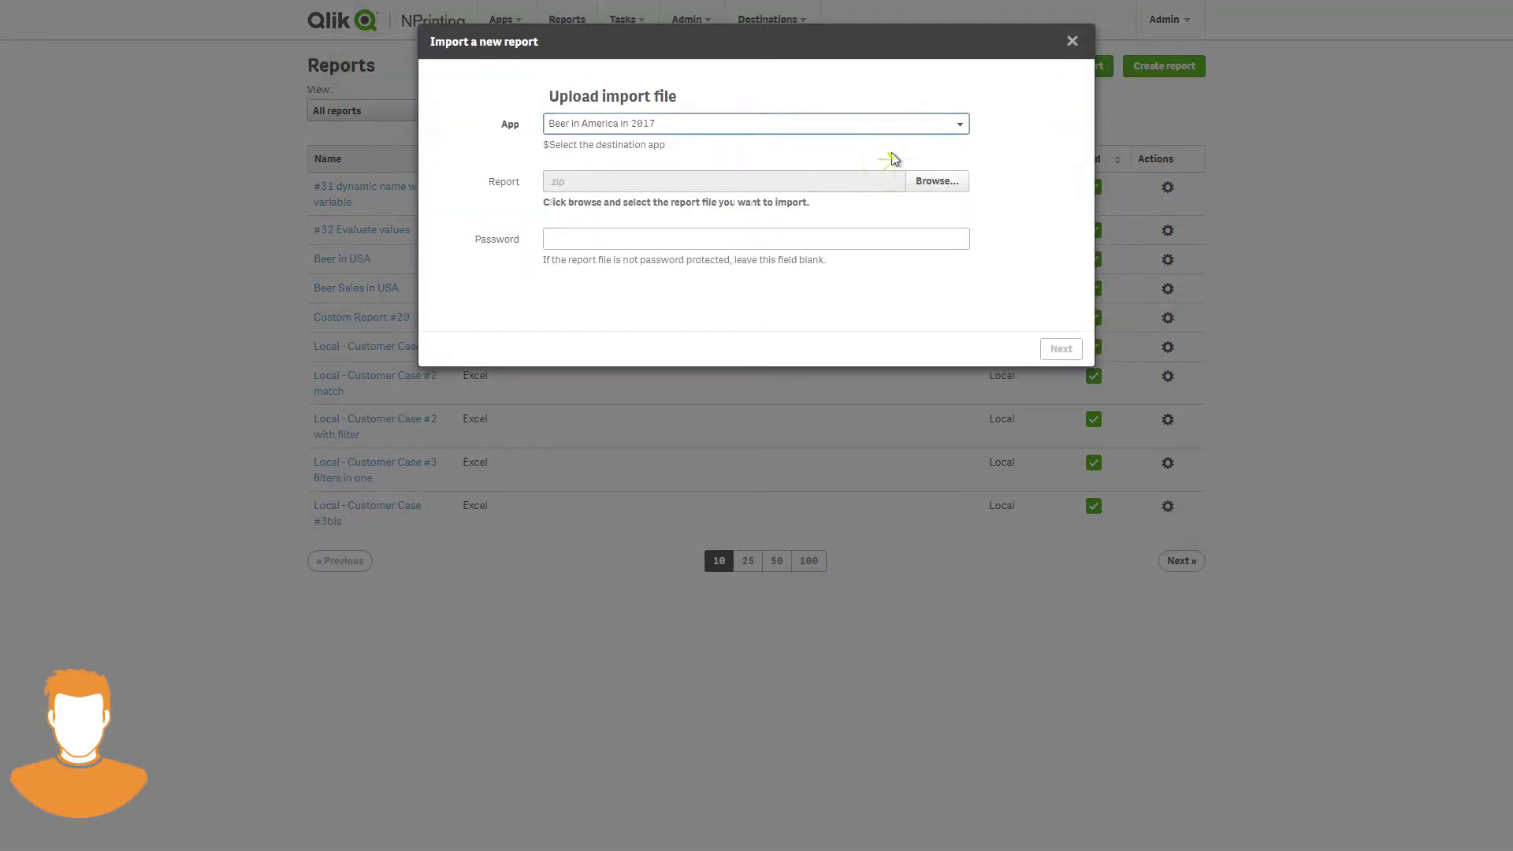
click(918, 183)
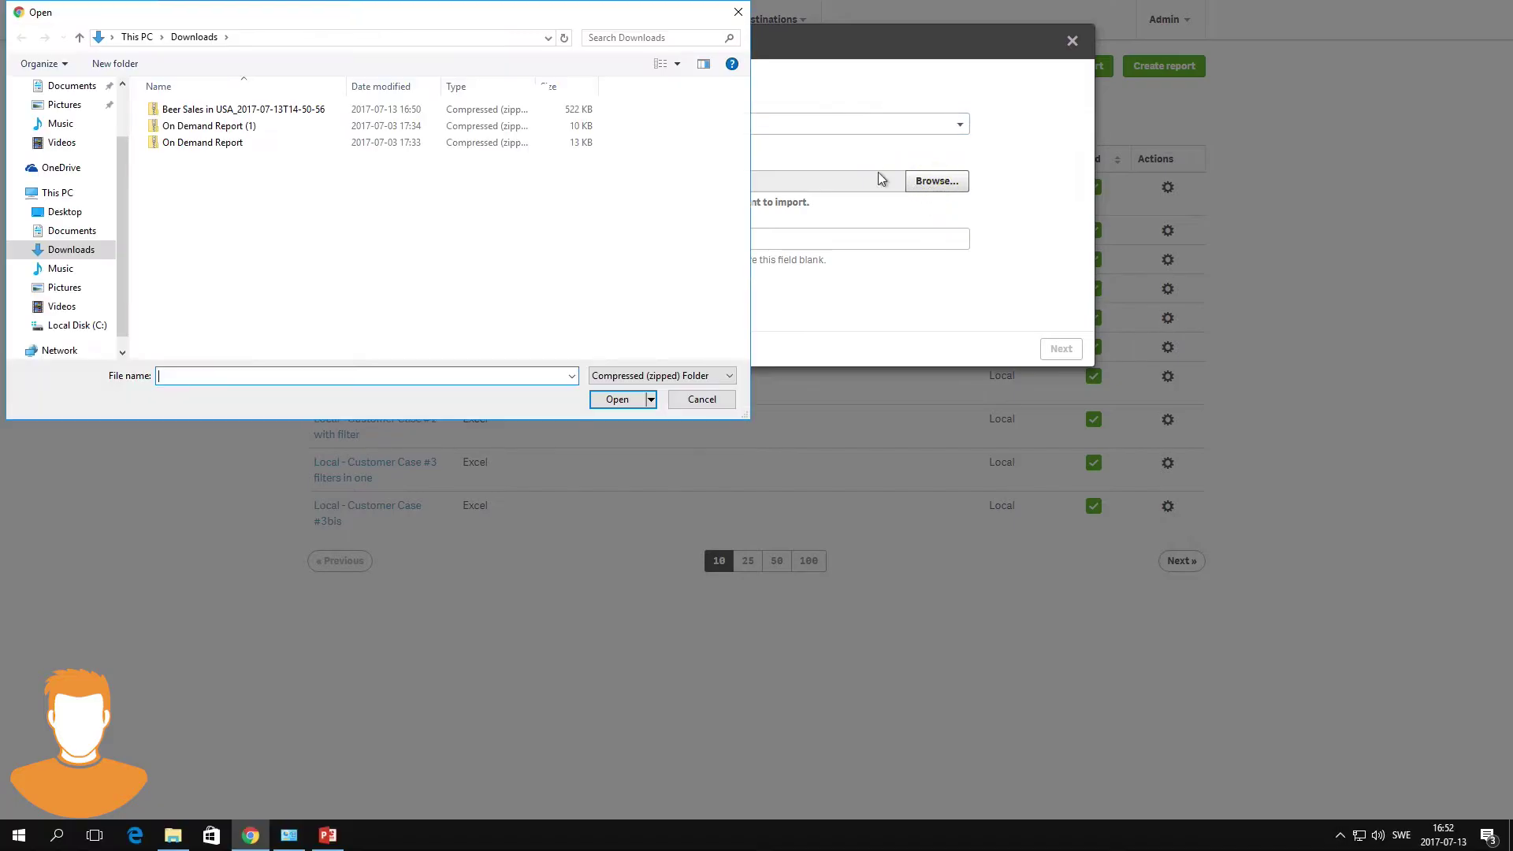
click(509, 111)
click(613, 400)
- Enter the zip's password and extend the title to 'Beer Sales in USA in 2017'
click(726, 237)
text(1234)
click(1056, 349)
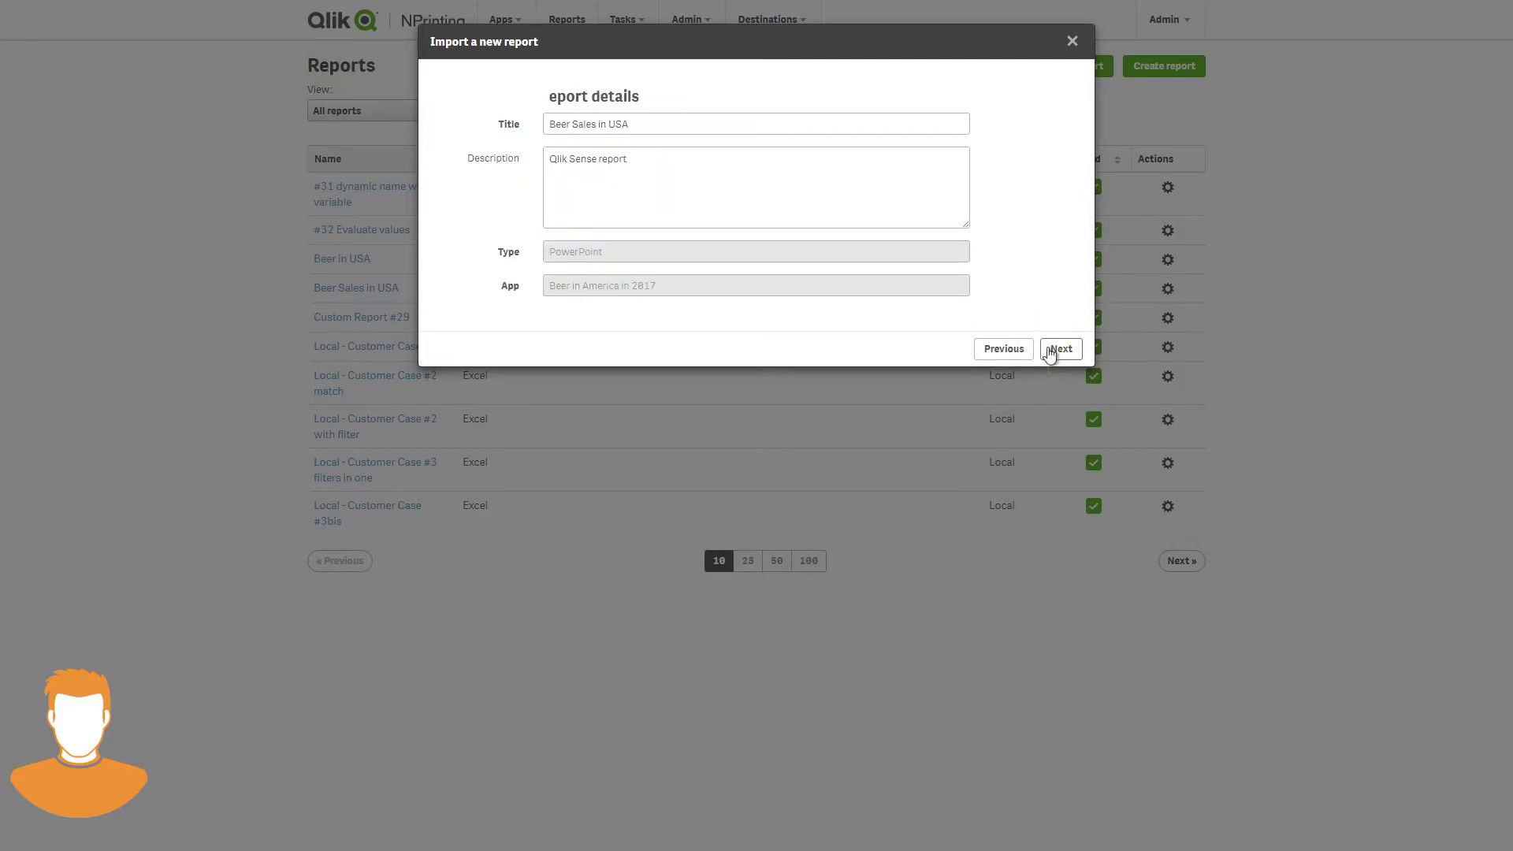
click(704, 121)
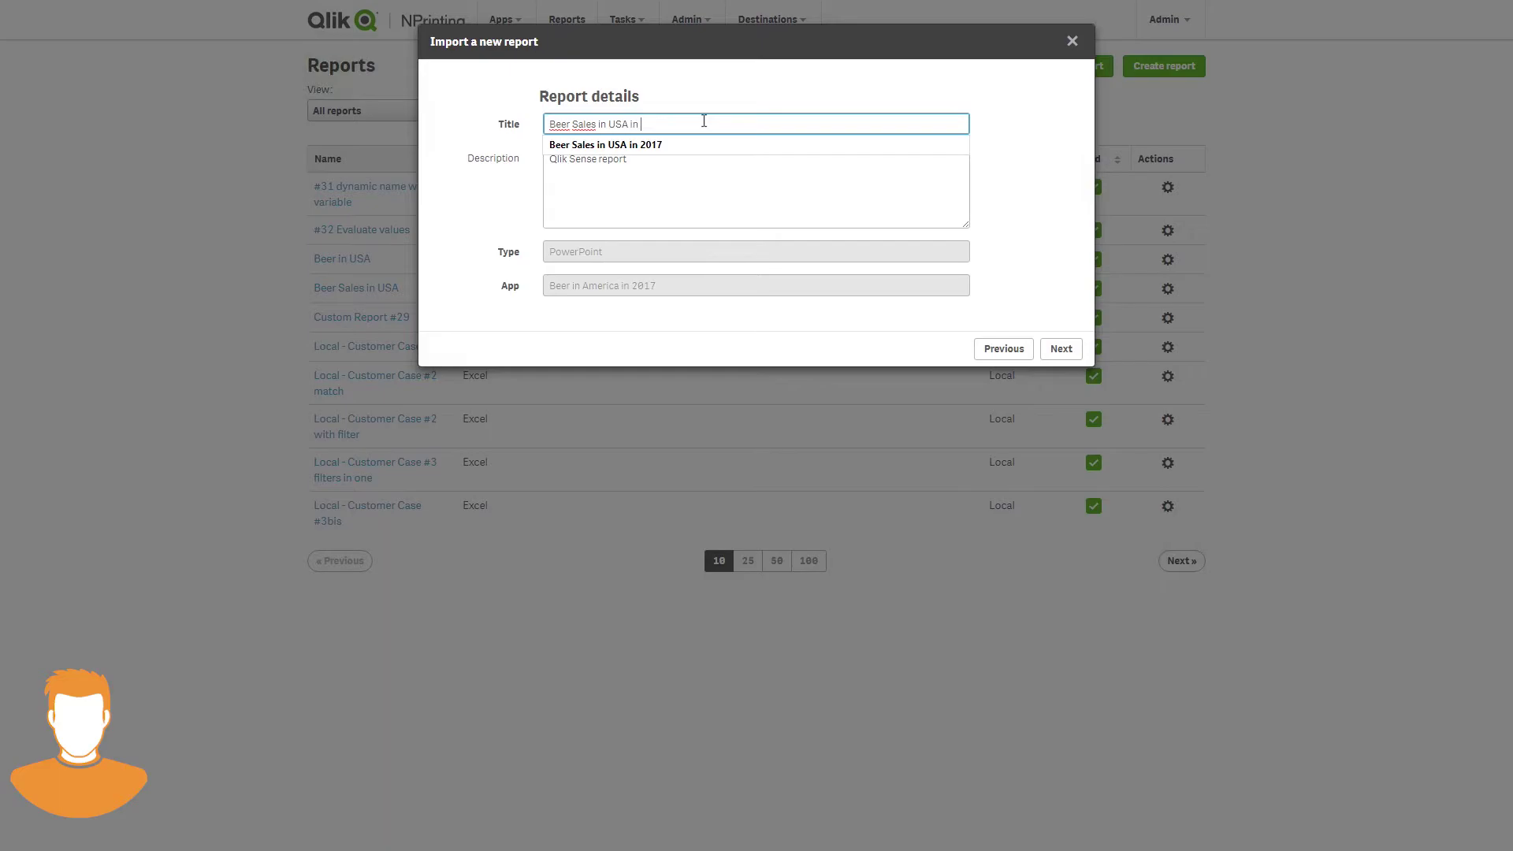
text(in 2017)
- Map the imported report's connection to Beer Consumption in 2017
click(1061, 348)
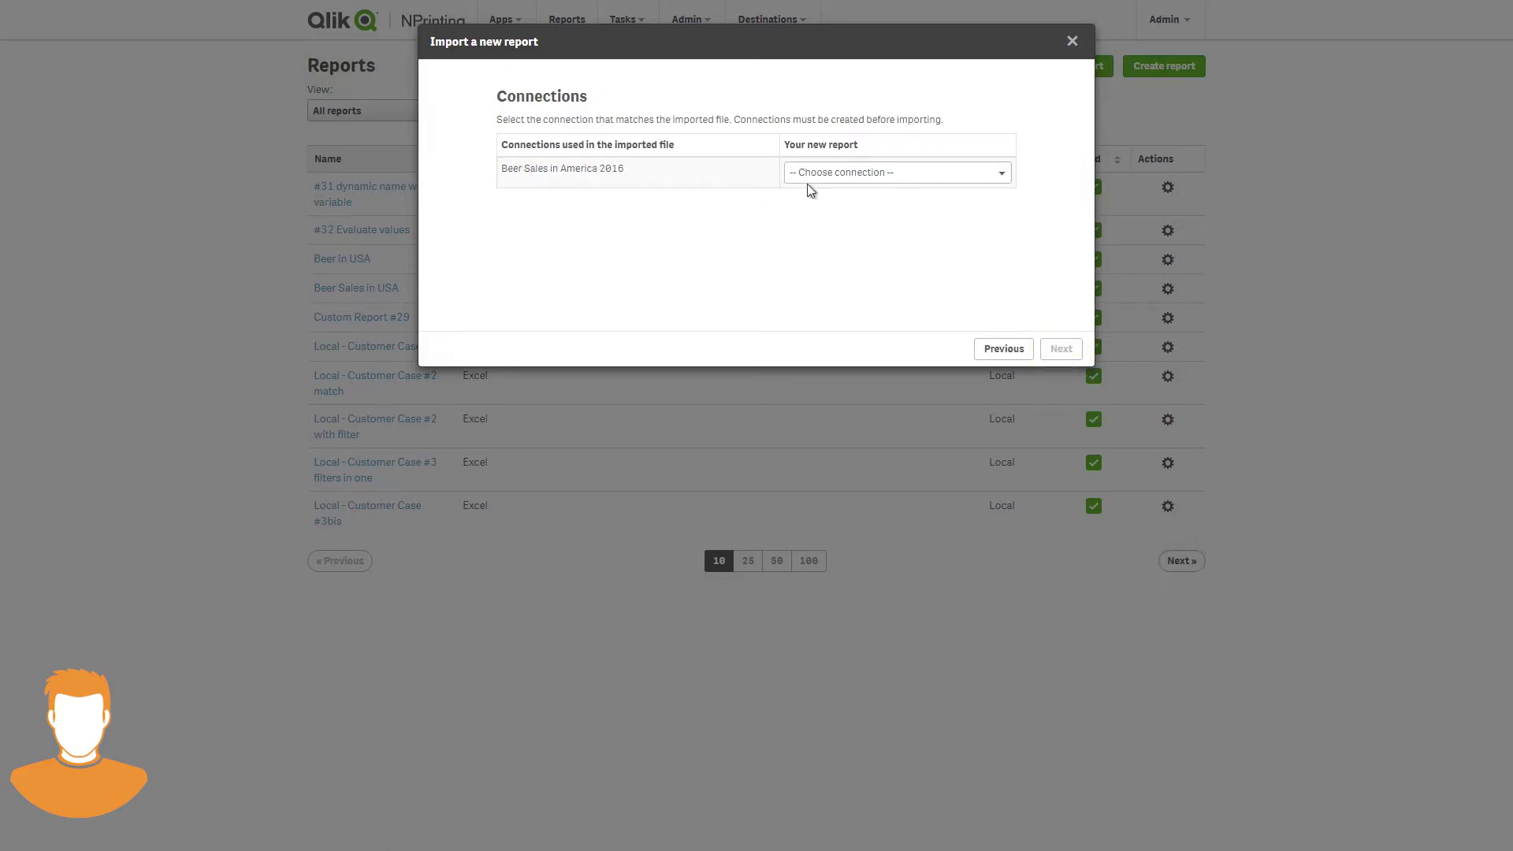
click(842, 172)
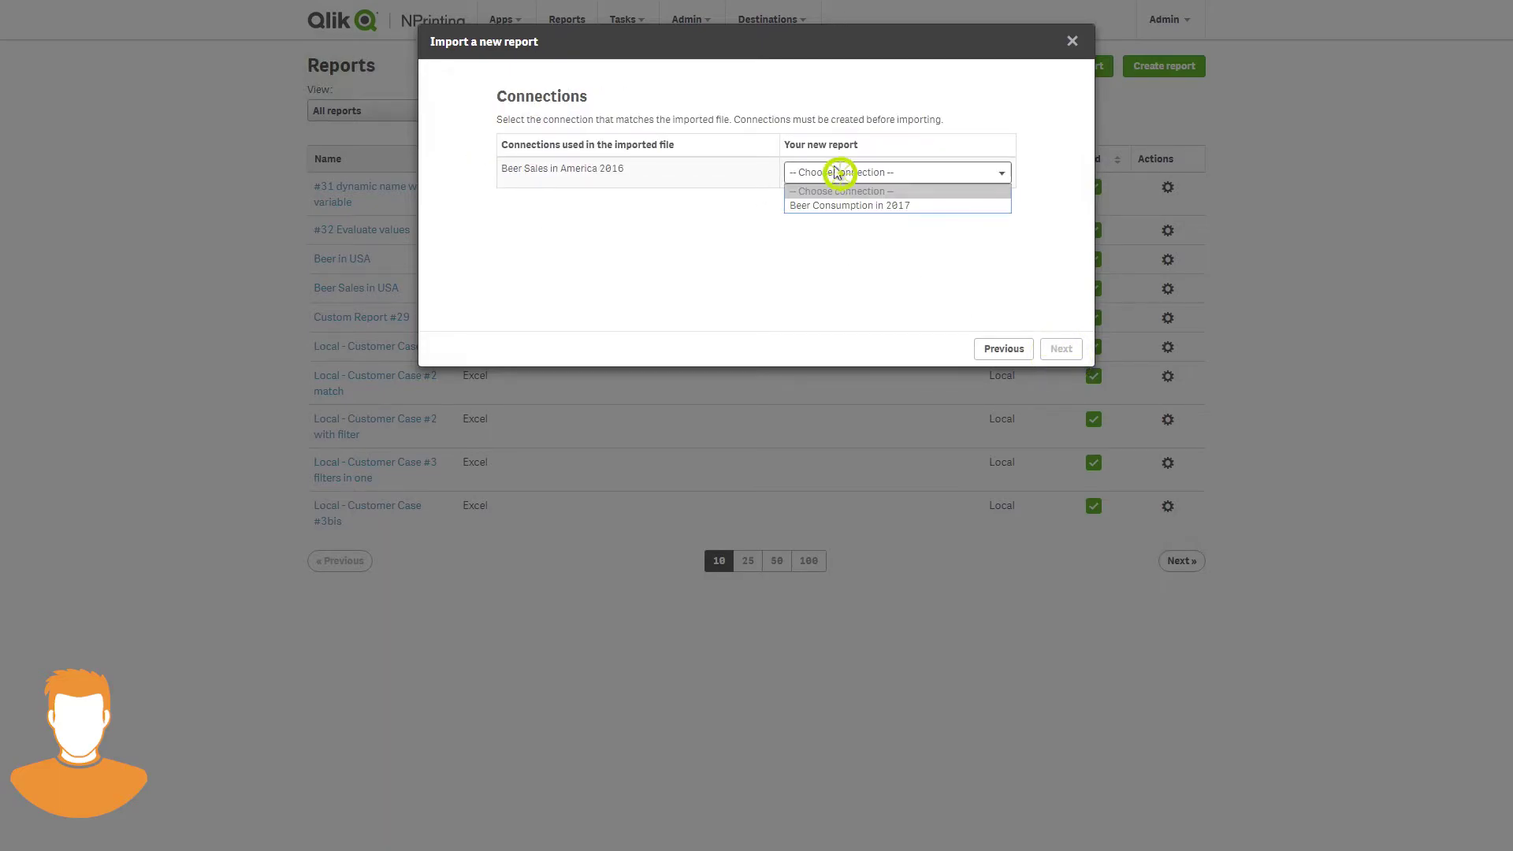
click(859, 206)
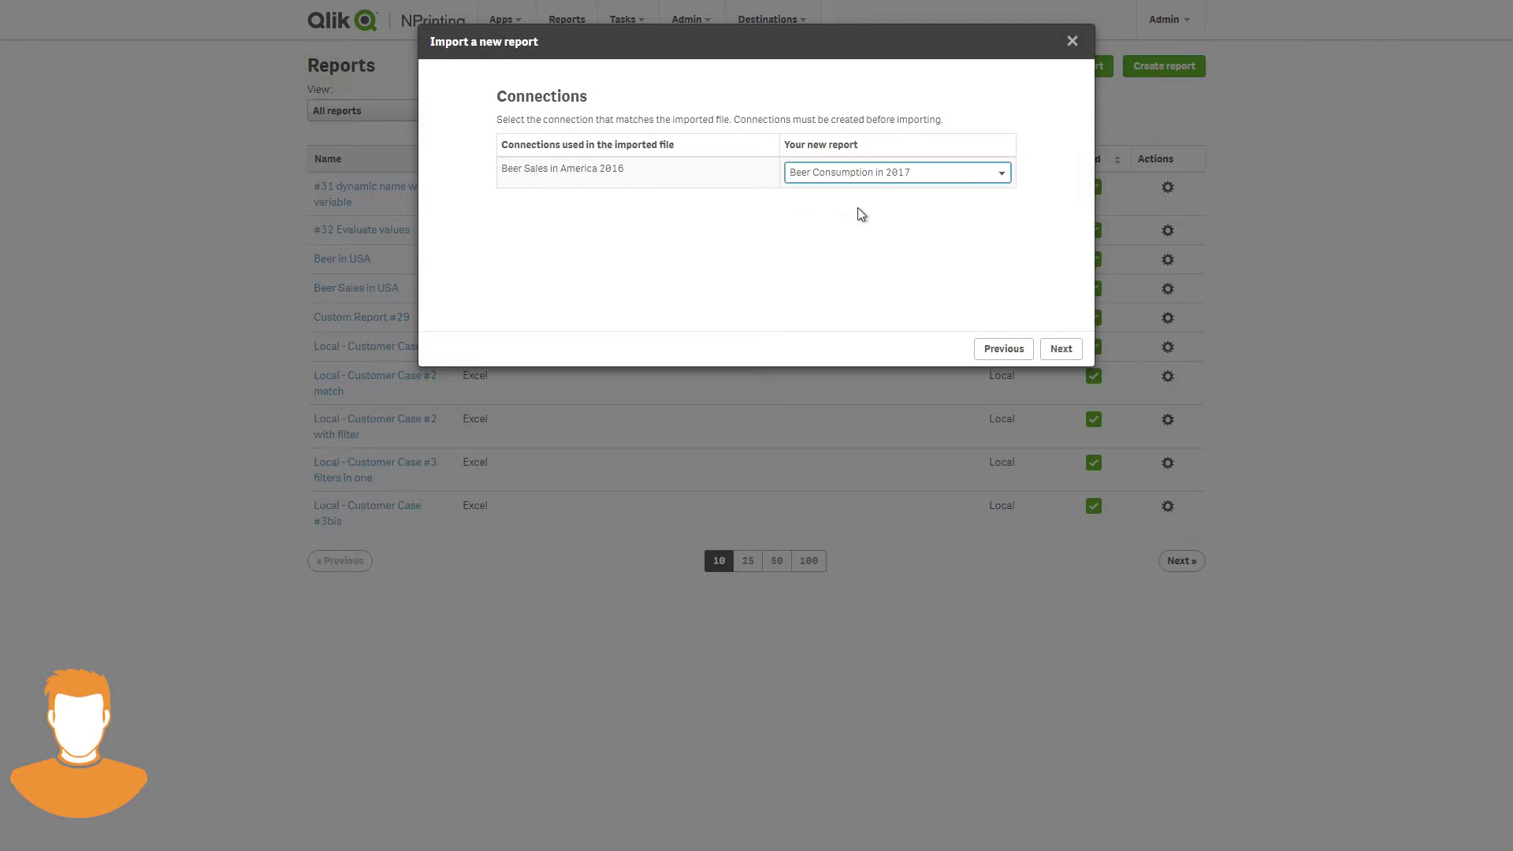
- Match Year's 2000 to 'Sense - Beer _ Year's 2000' and set Countries to create a new filter
click(1061, 350)
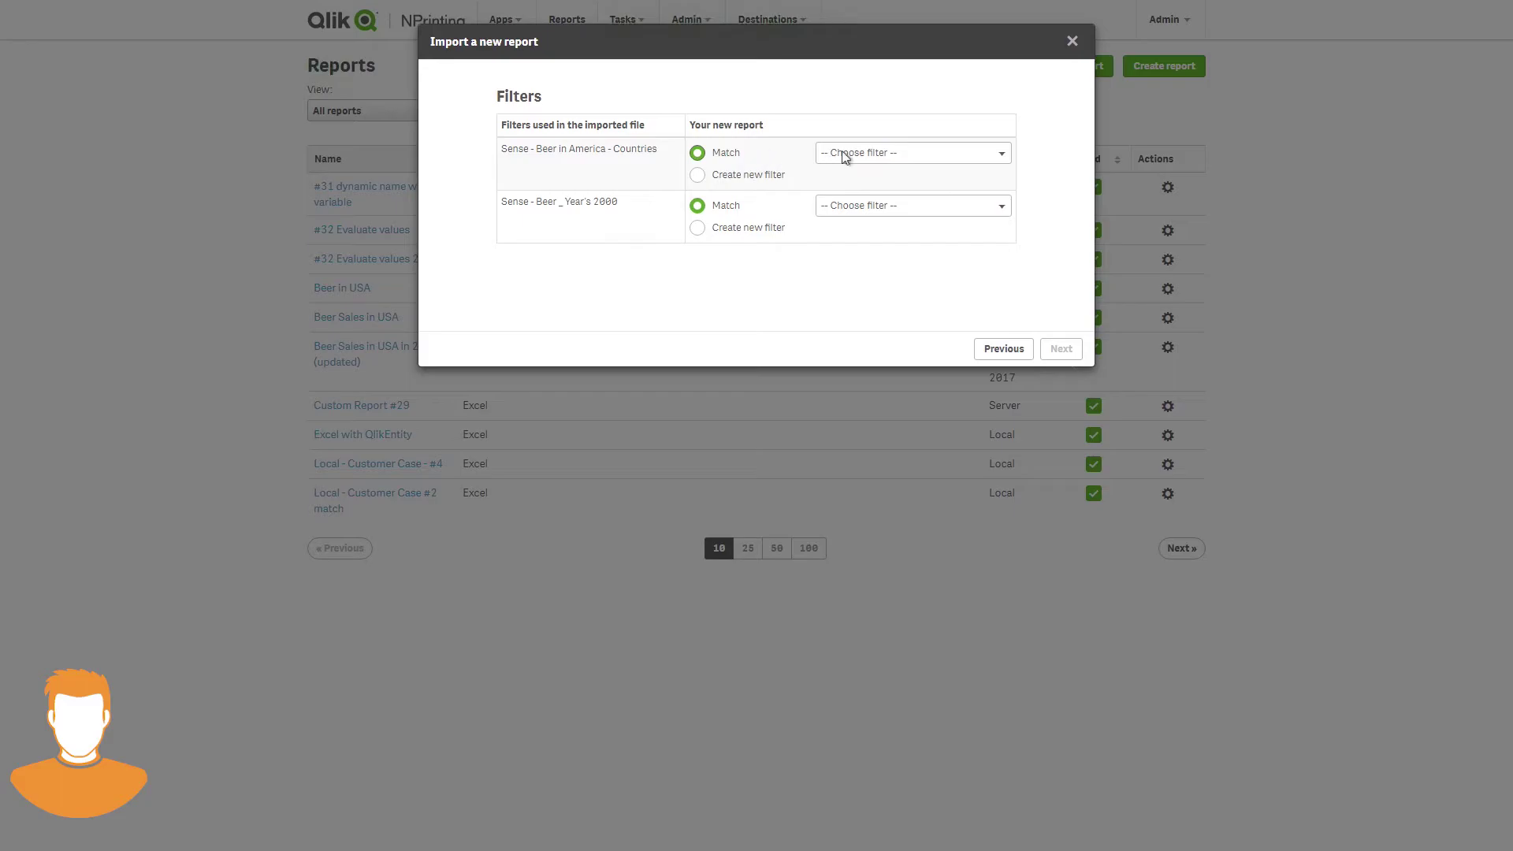
click(896, 156)
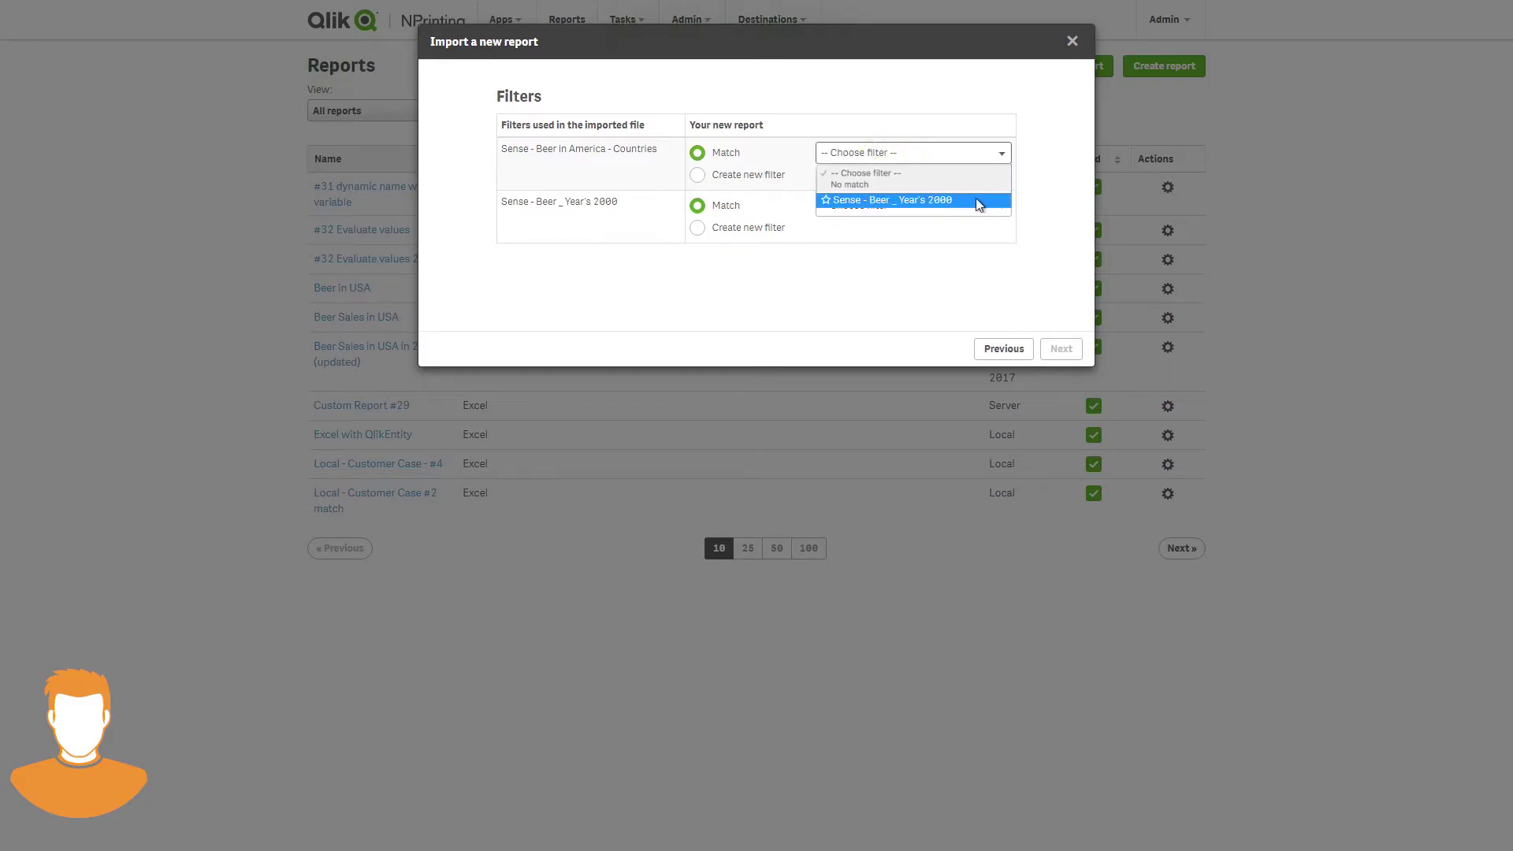
click(1036, 191)
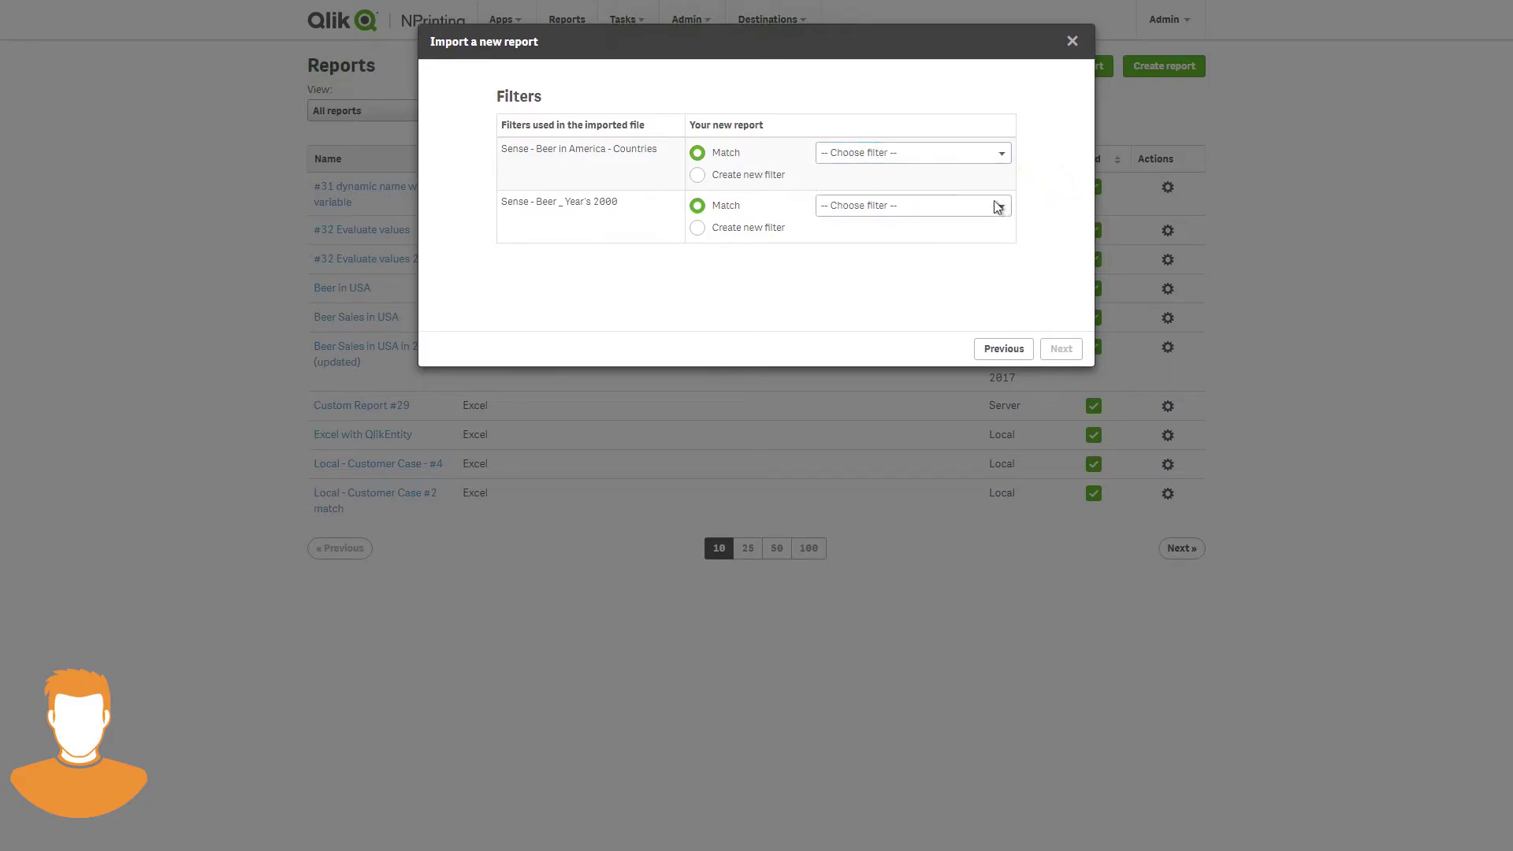
click(962, 208)
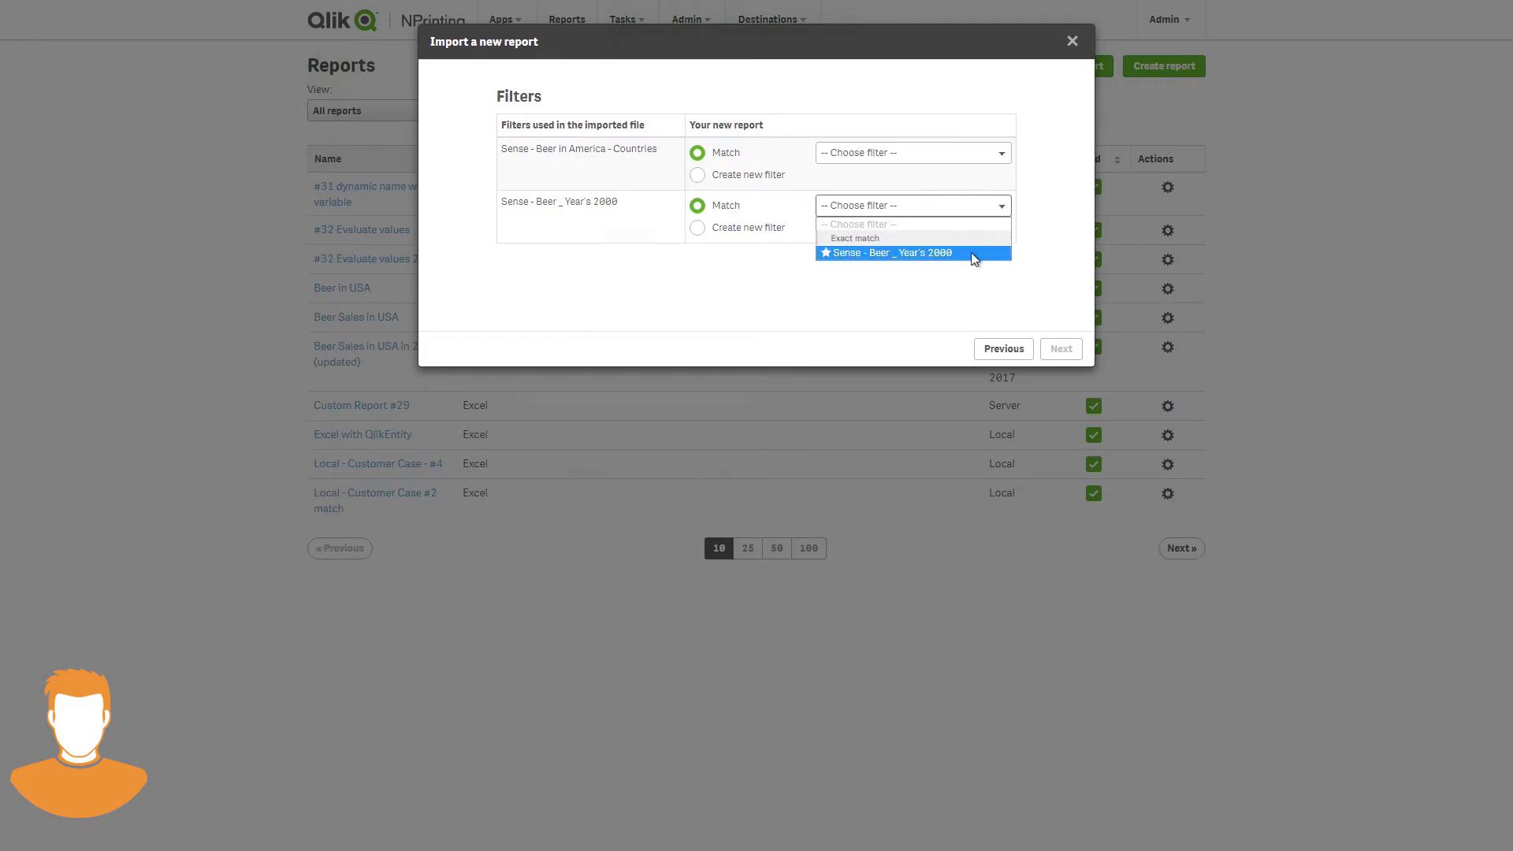
click(905, 253)
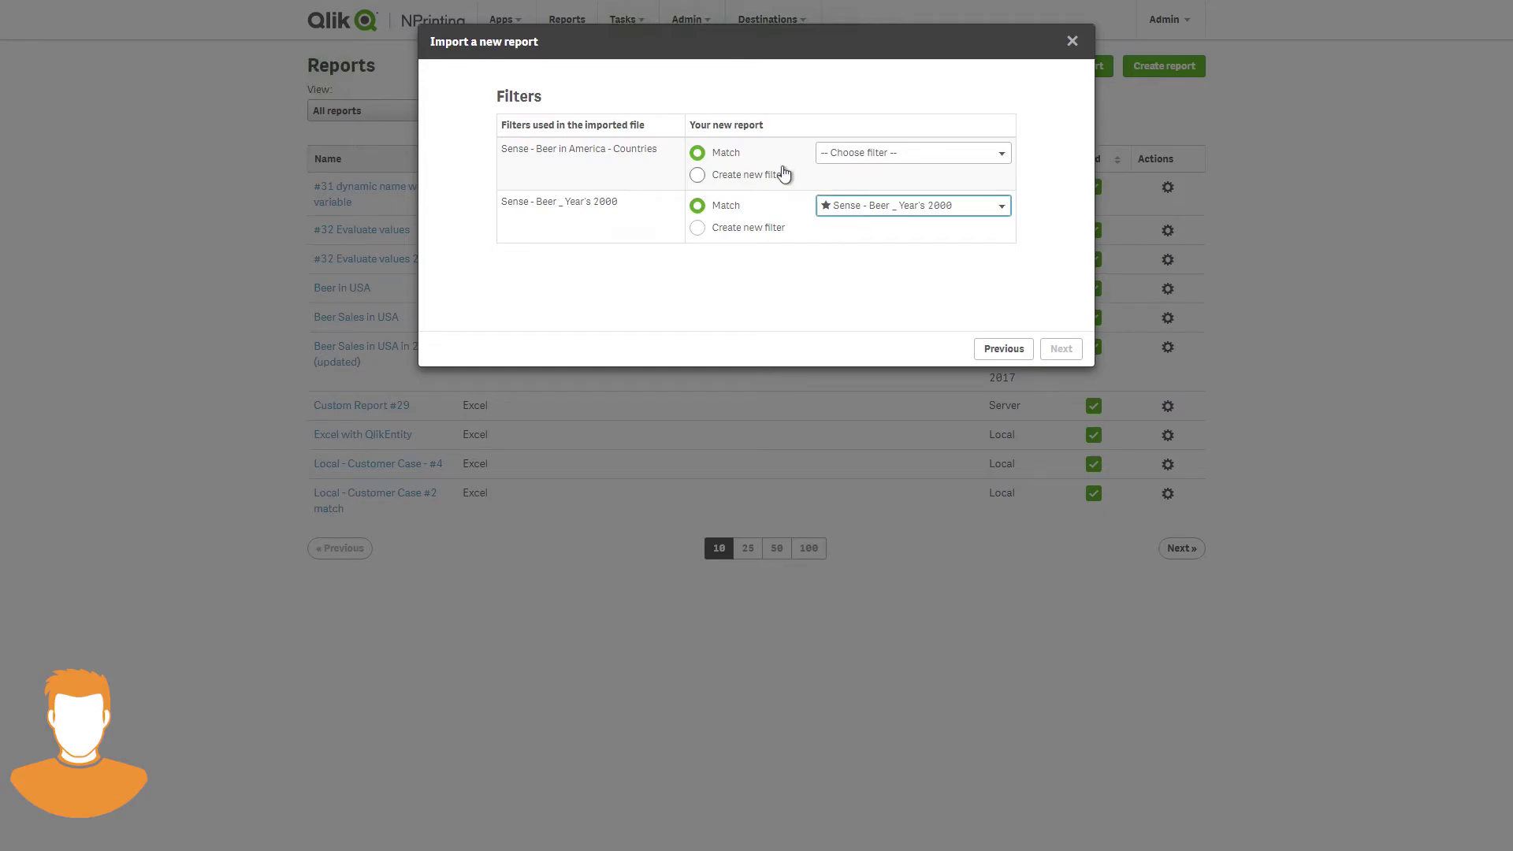
click(699, 176)
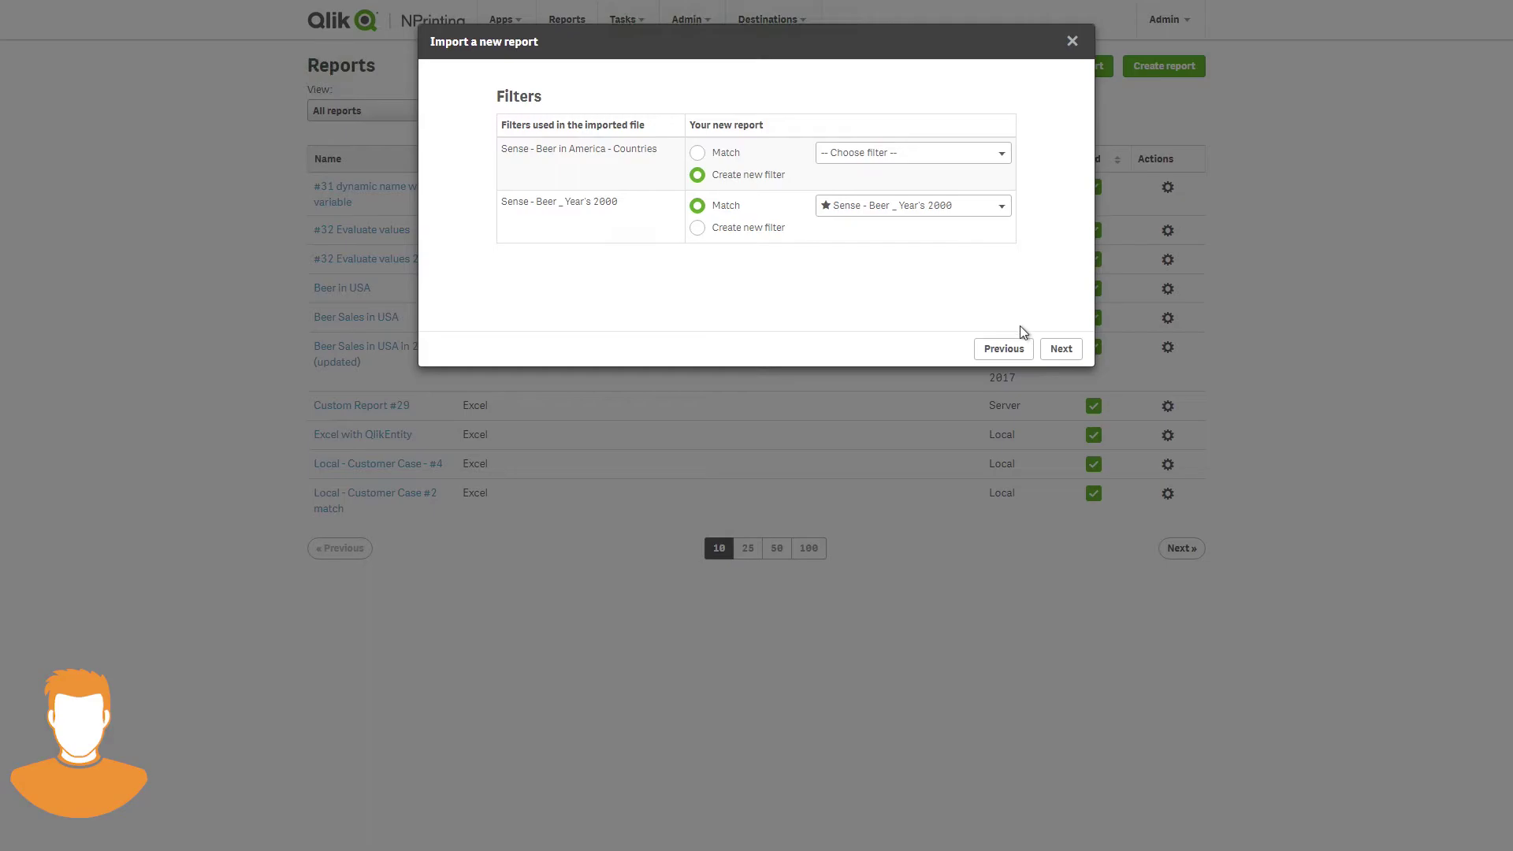
- Confirm the import summary, then check the new report's Filters and Overview pages
click(1060, 350)
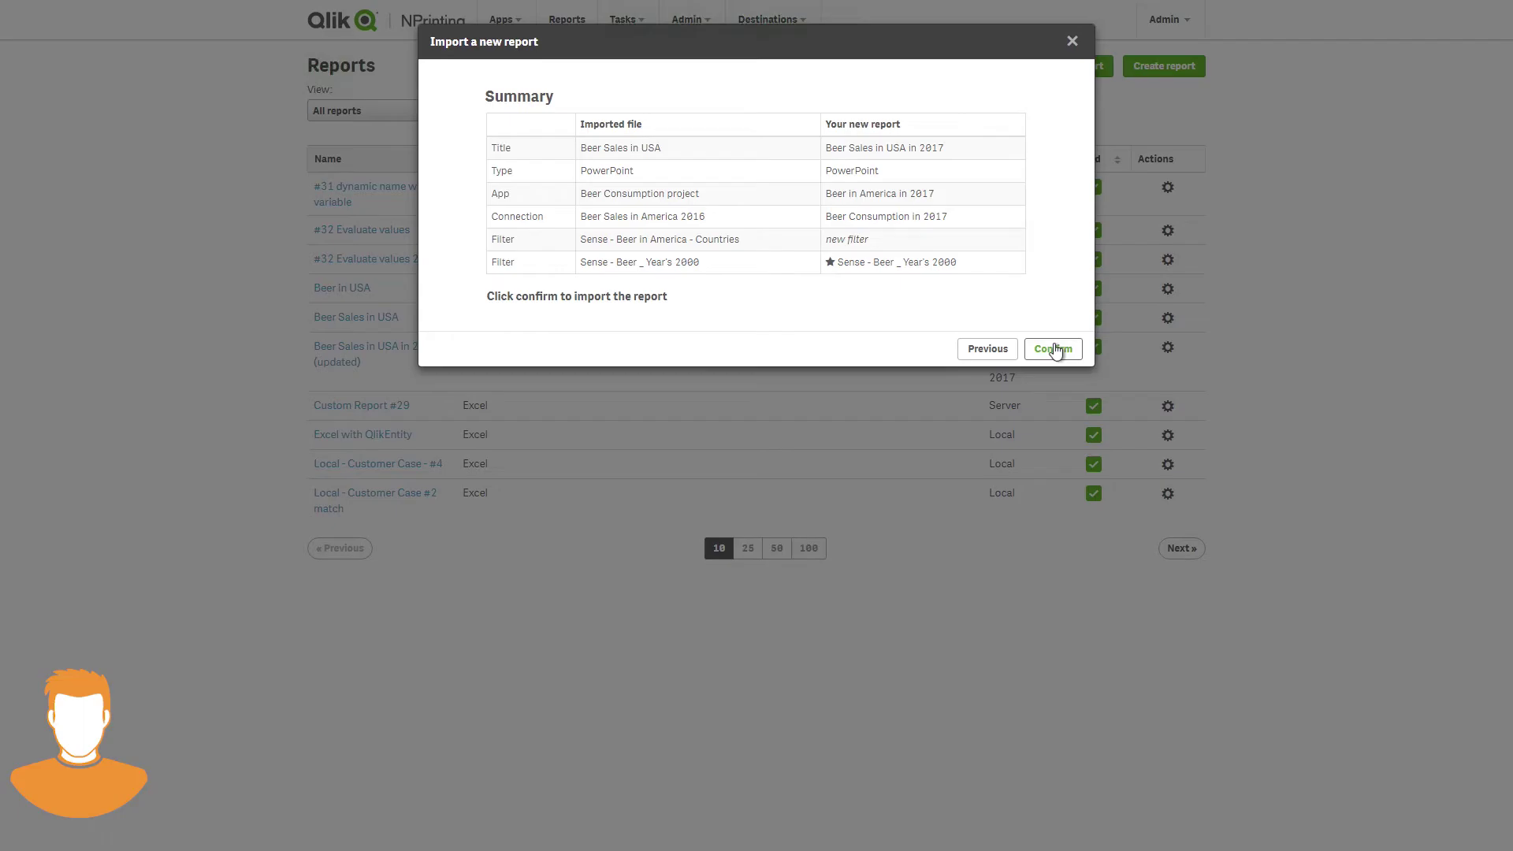
click(1057, 350)
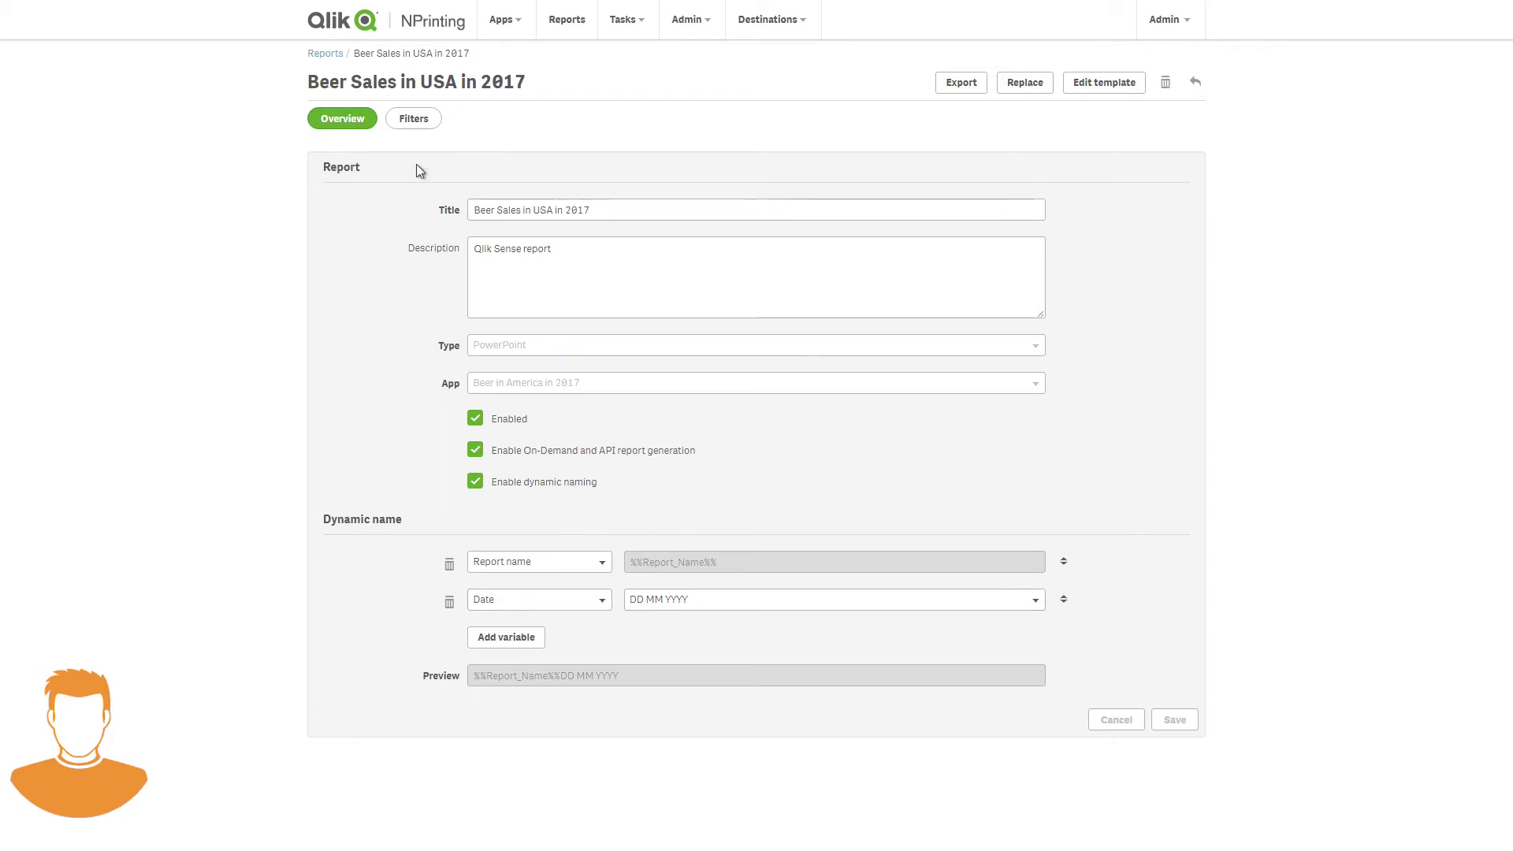
click(411, 118)
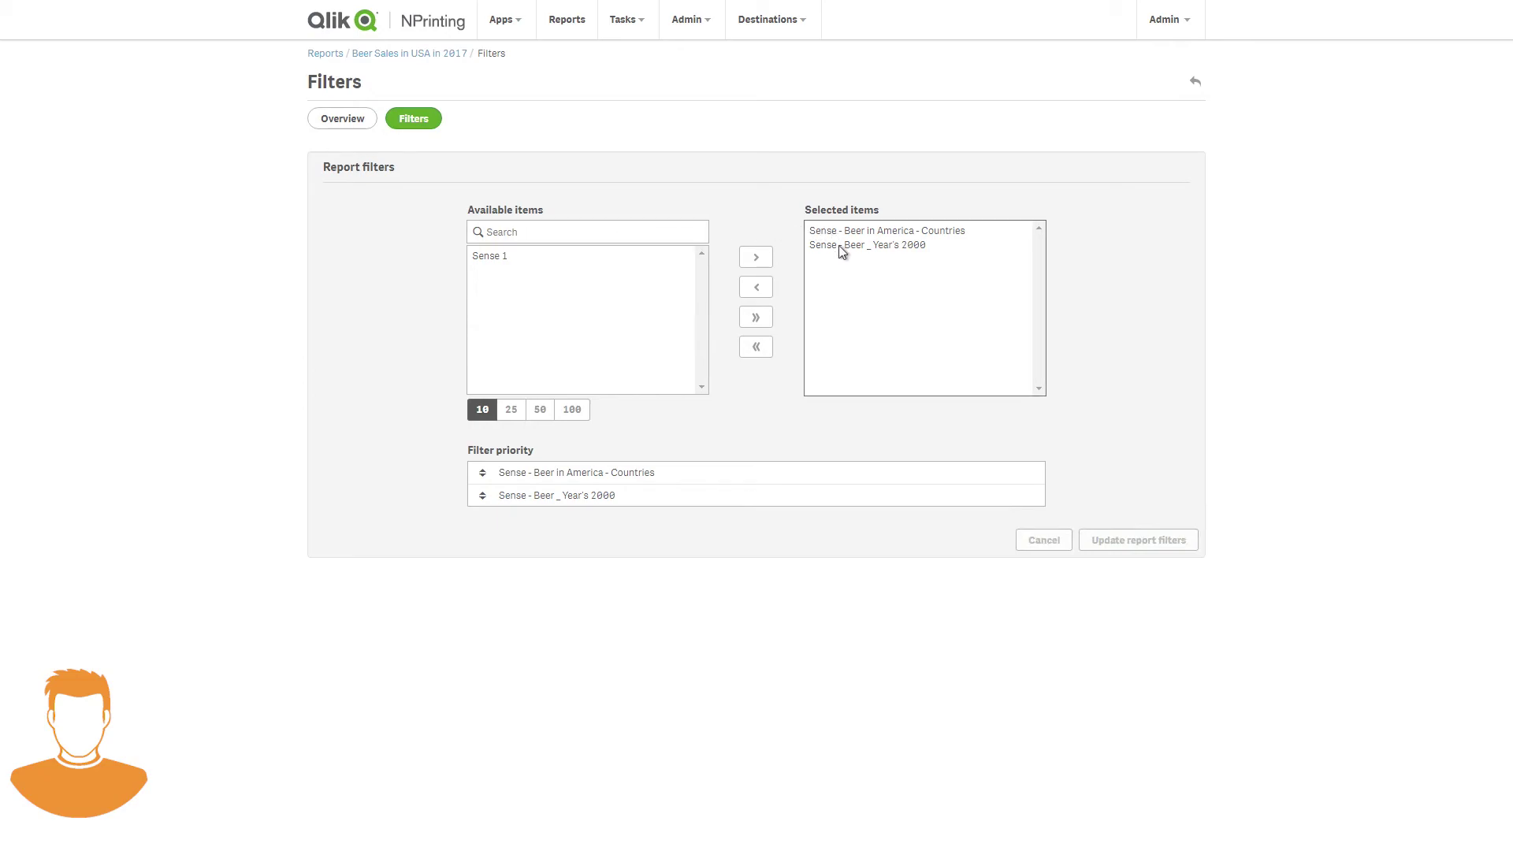
click(350, 126)
- Start replacing Beer Sales in USA in 2017 and upload its exported zip file
click(561, 24)
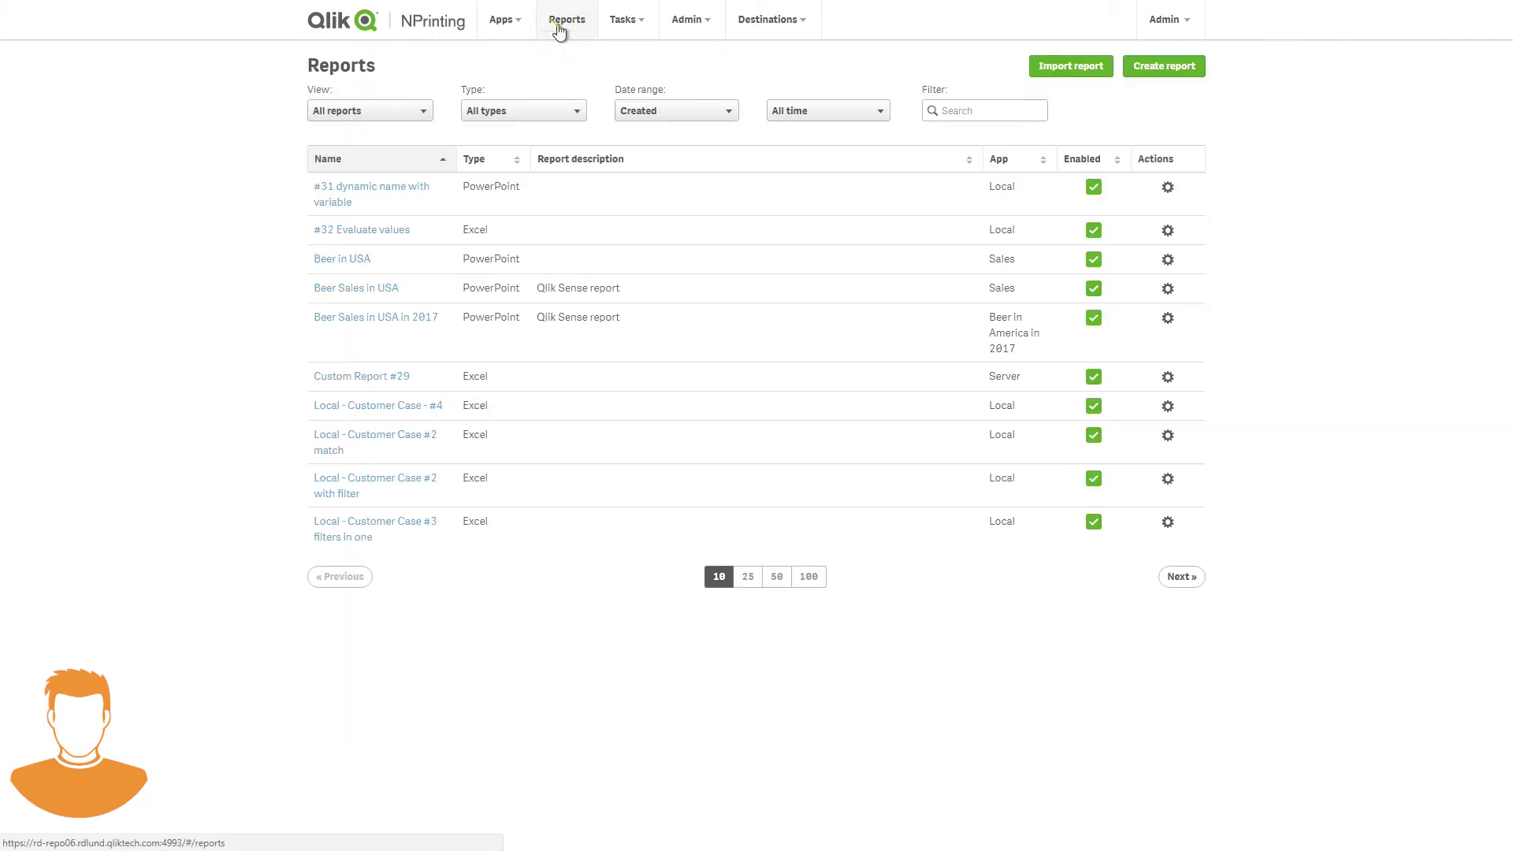
click(1168, 317)
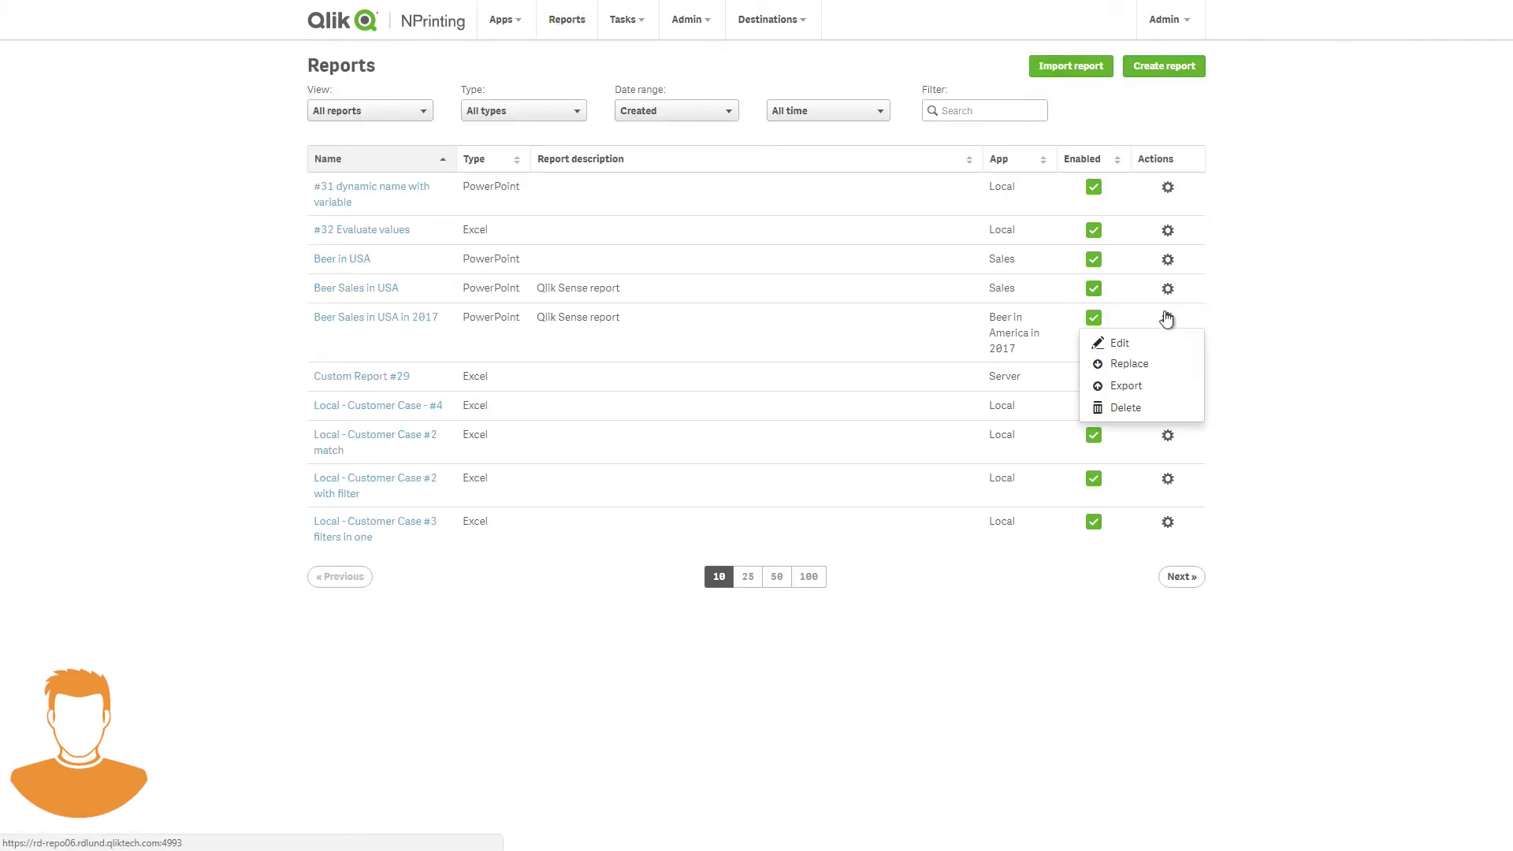
click(1149, 367)
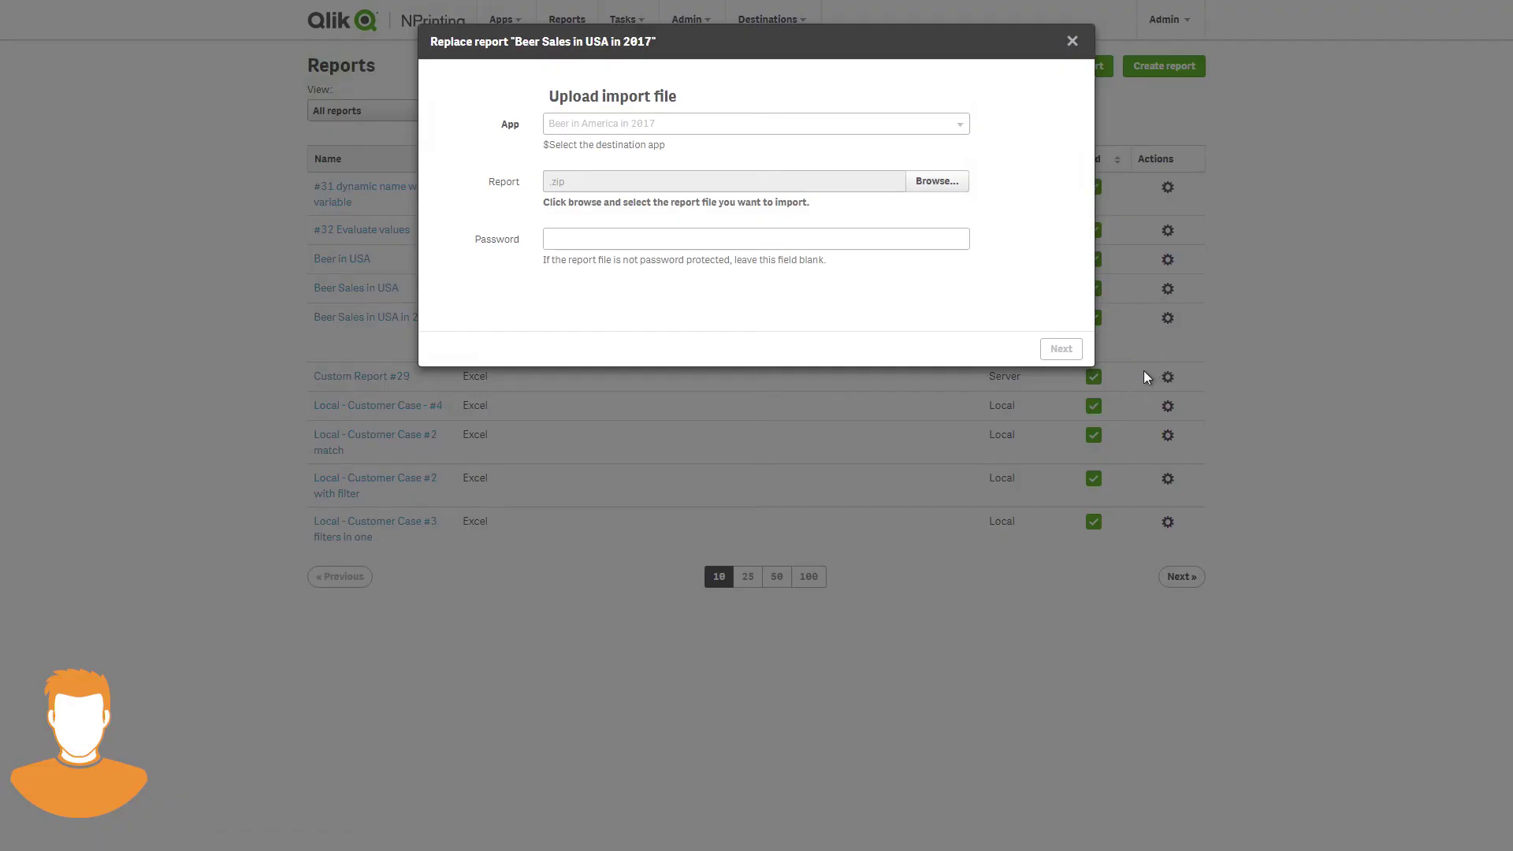
click(922, 181)
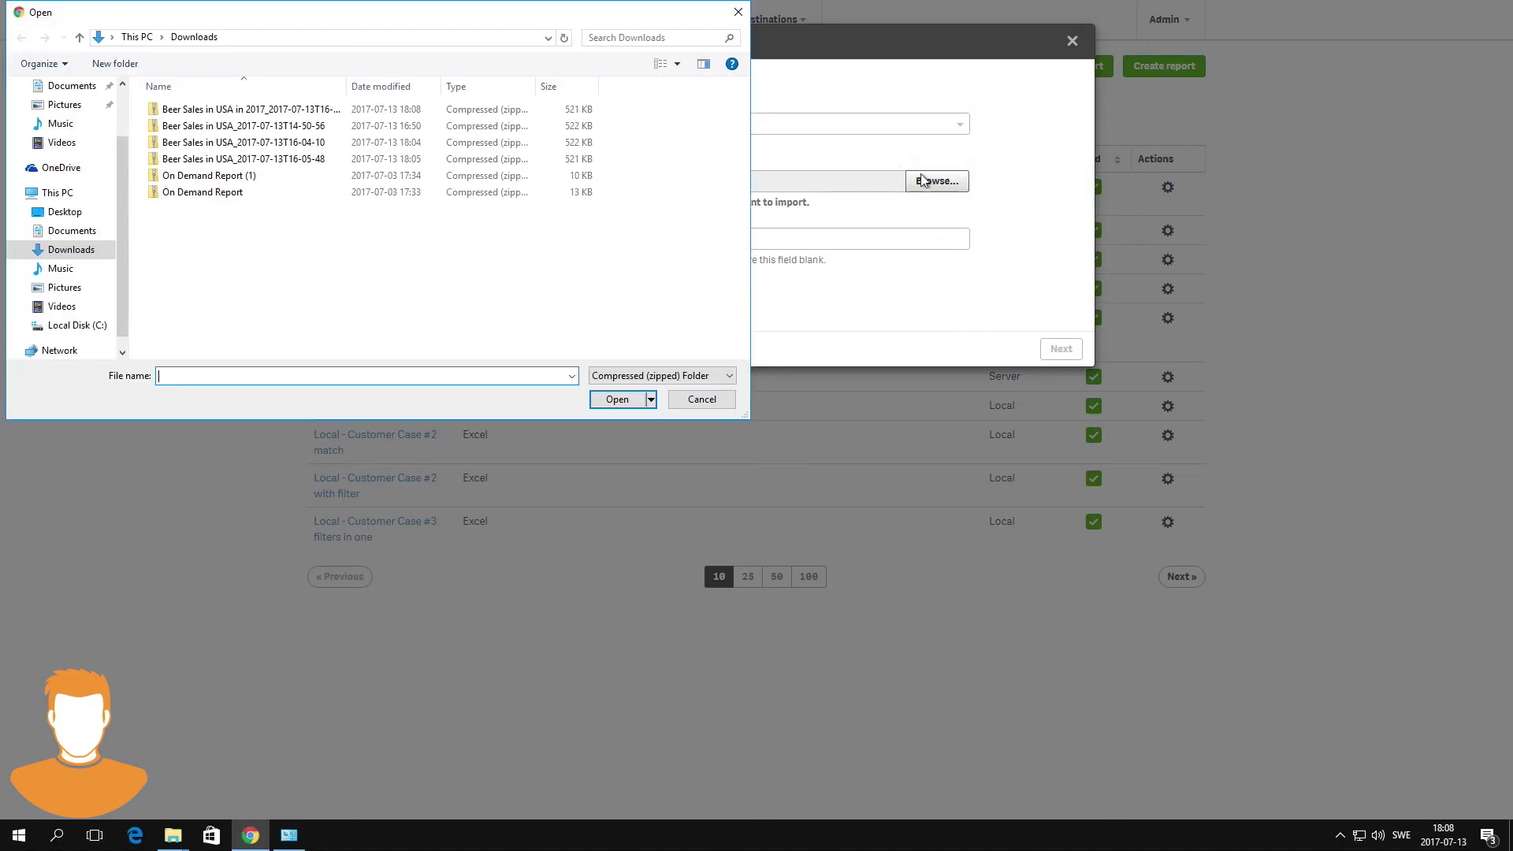
click(325, 116)
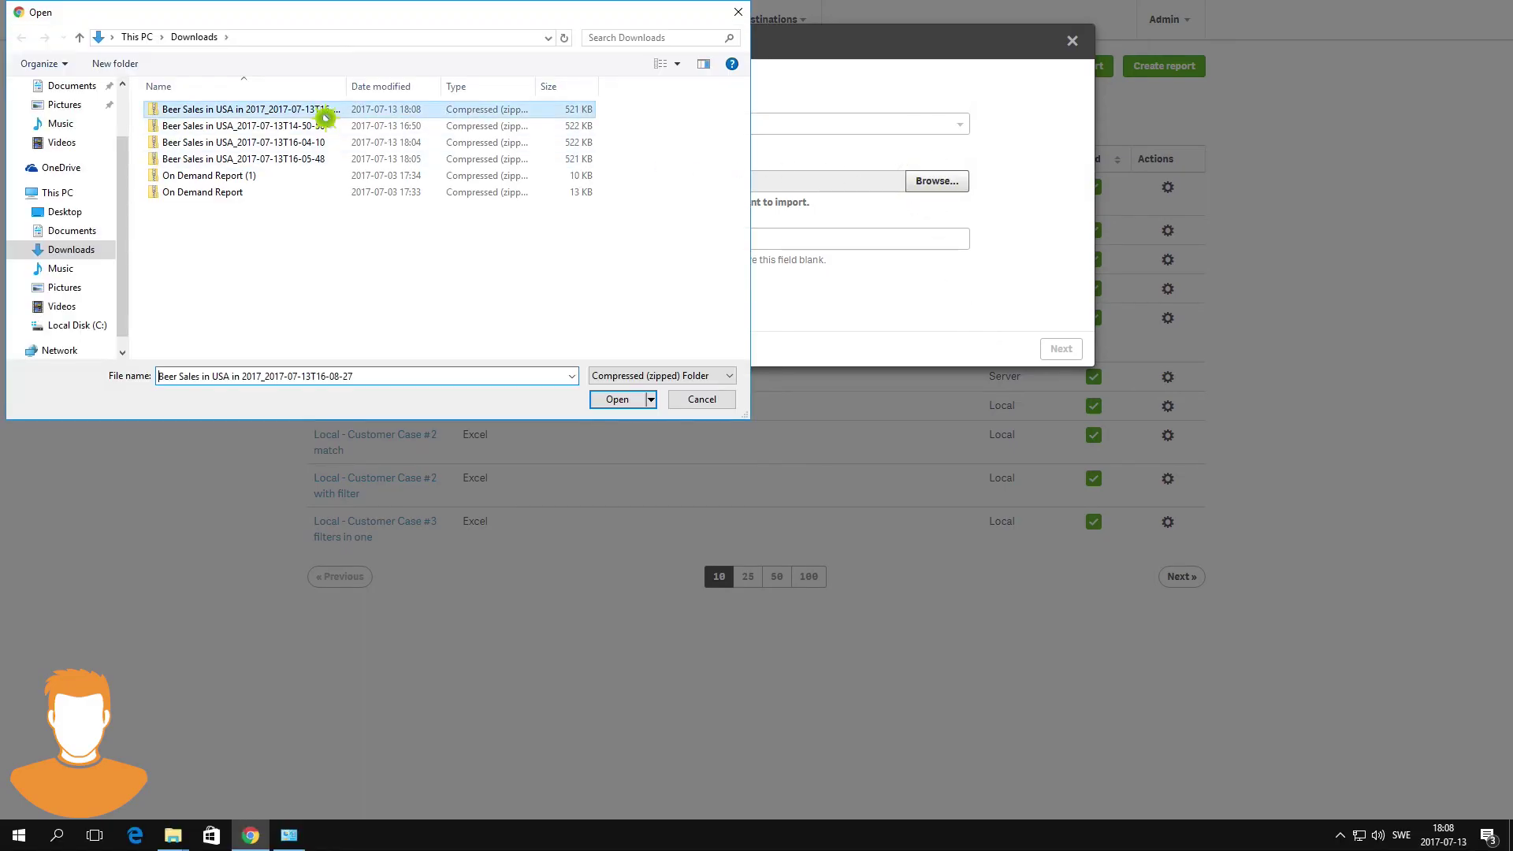
click(623, 401)
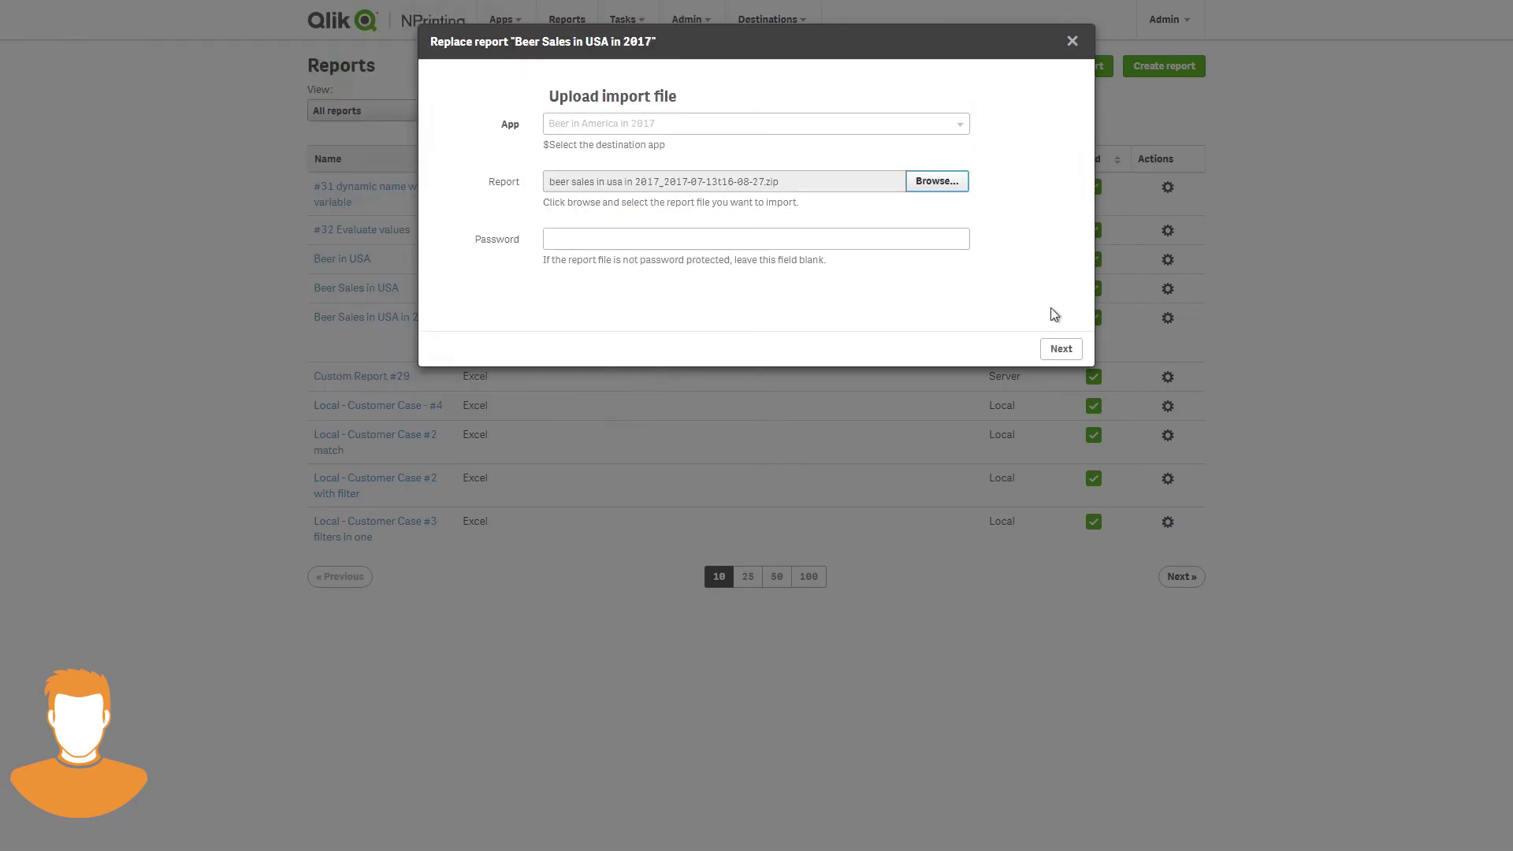
click(1061, 346)
- Map the connection to Beer Consumption in 2017, confirm the replacement, and view the report's filters
click(1061, 348)
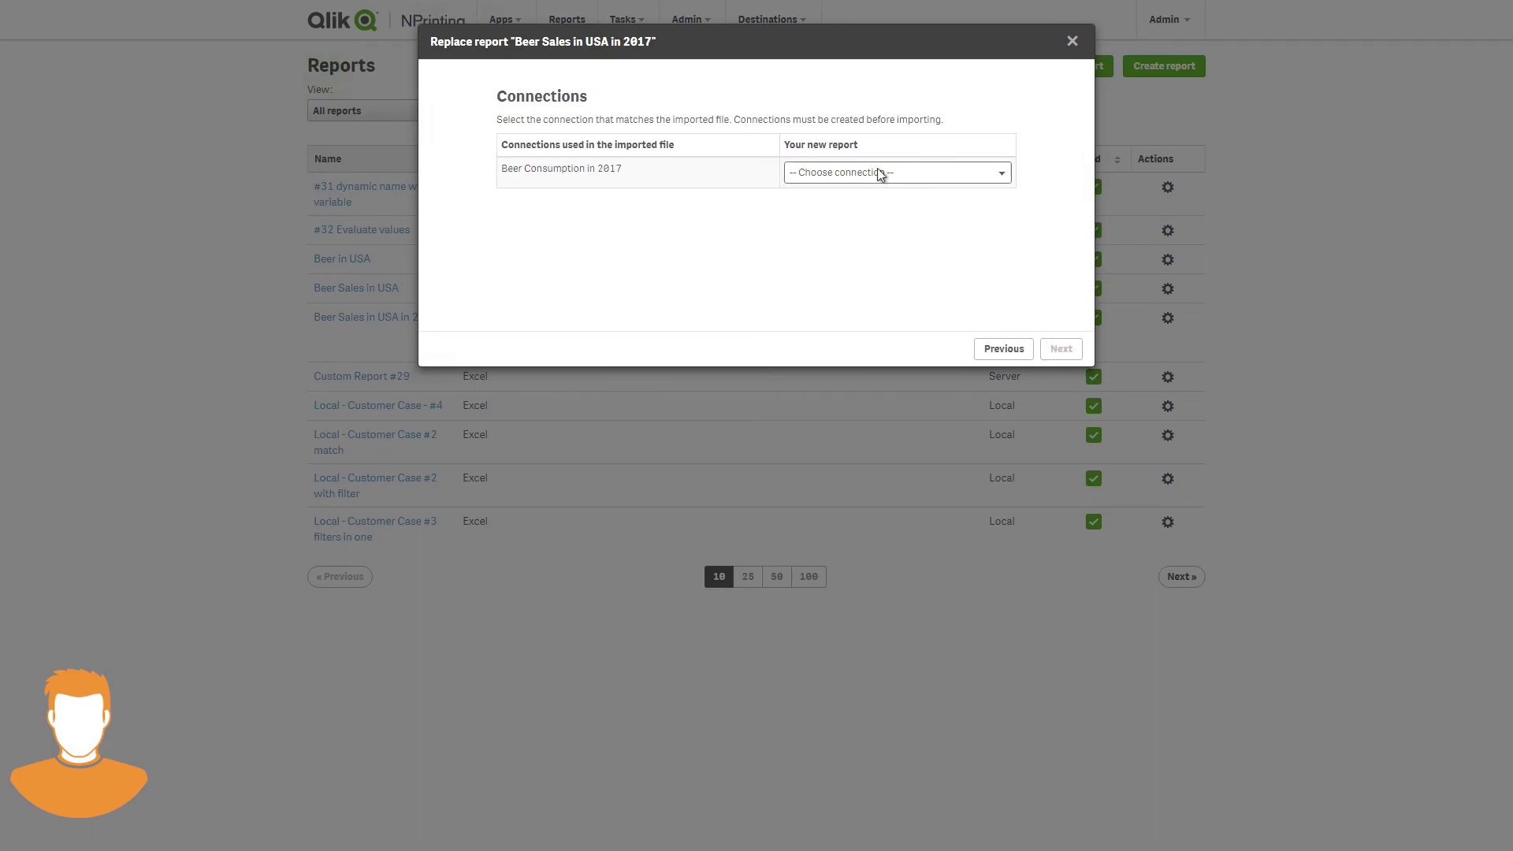
click(881, 173)
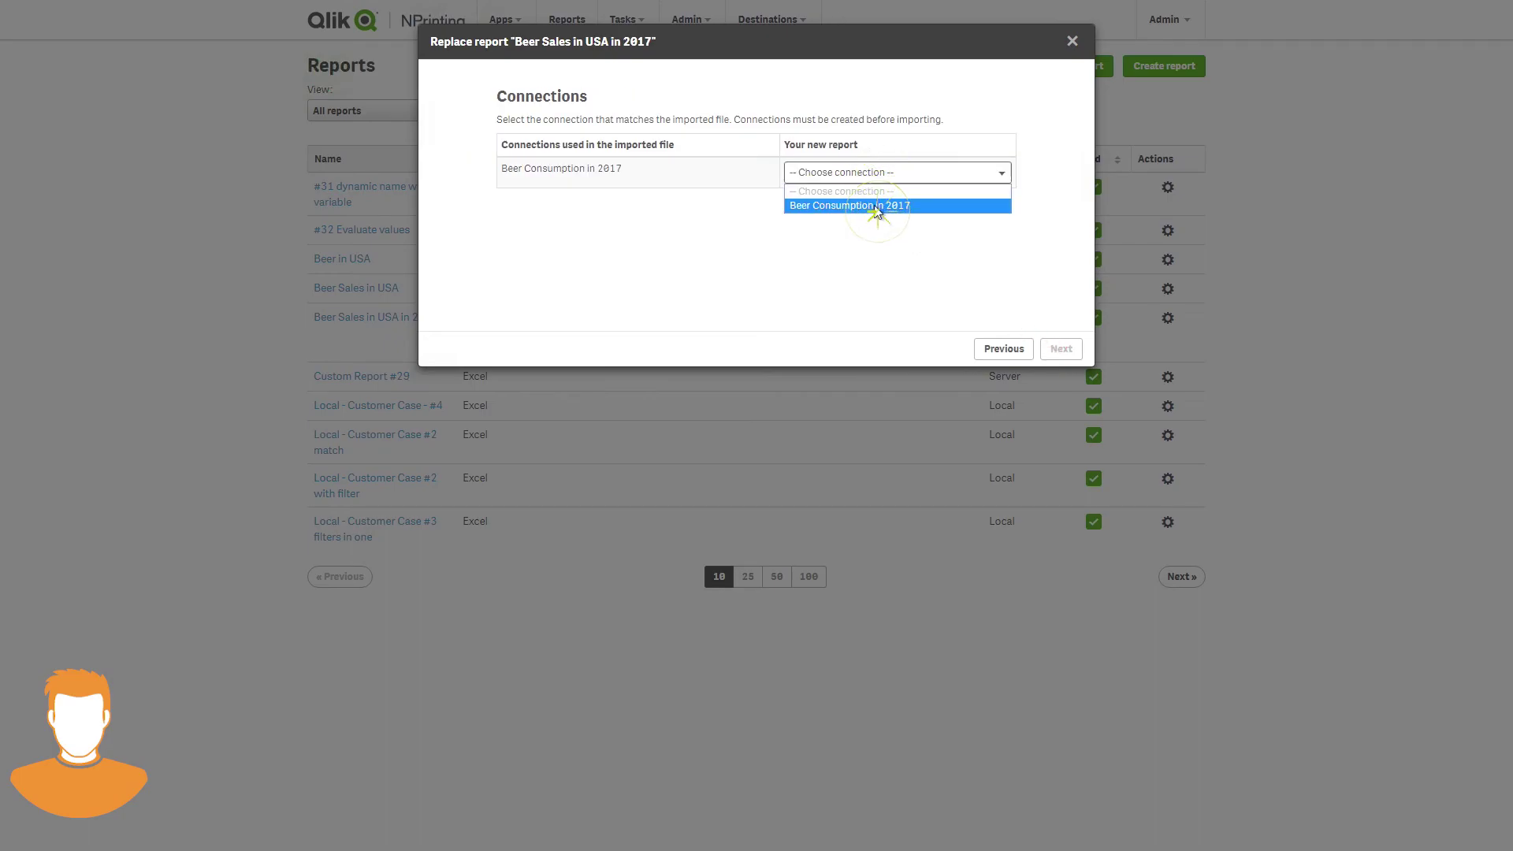
click(876, 206)
click(1060, 348)
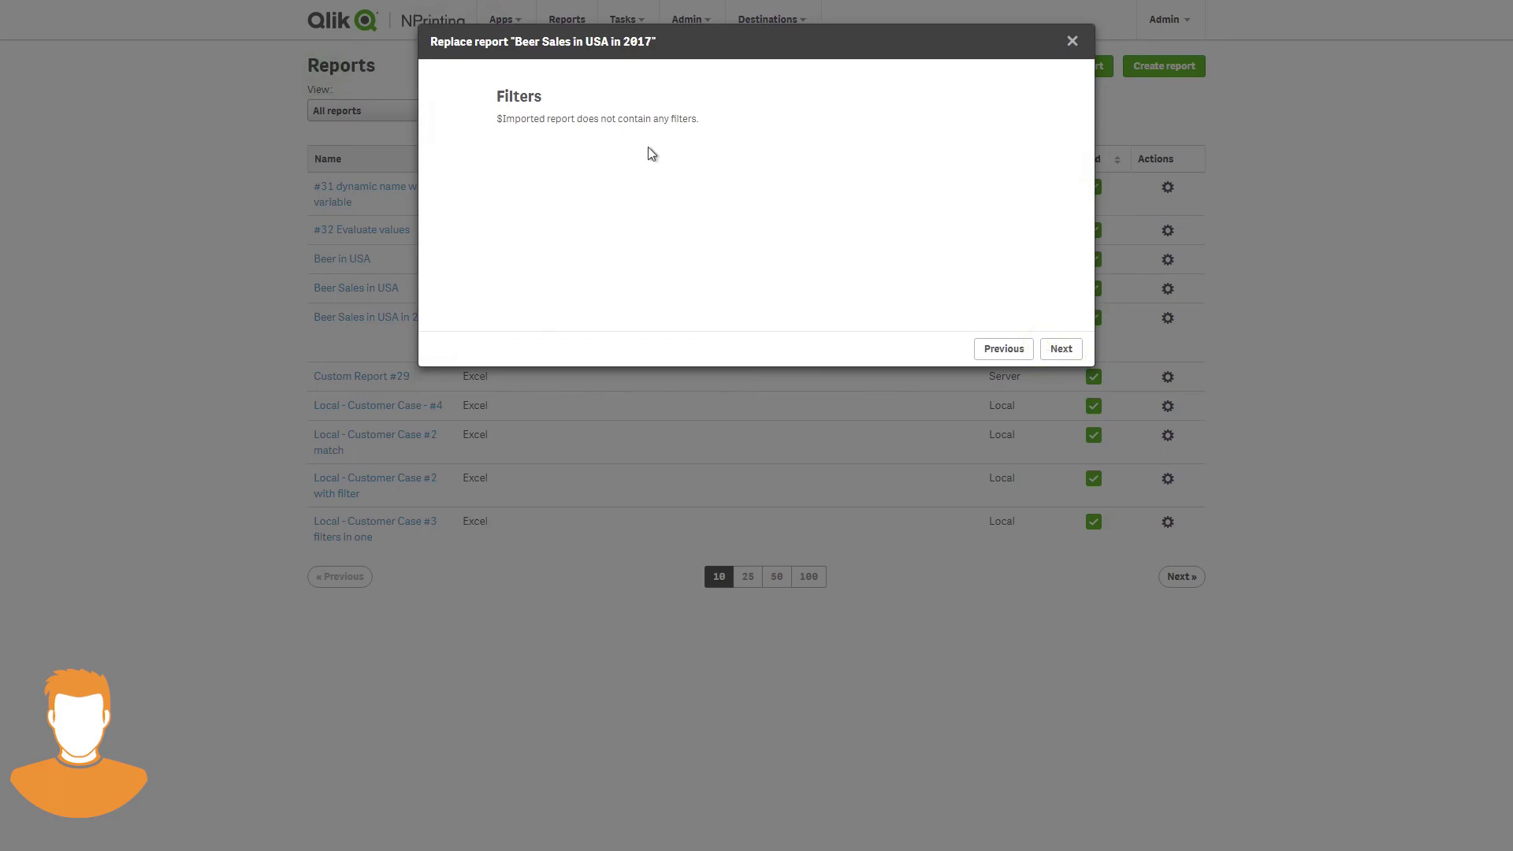
click(1060, 348)
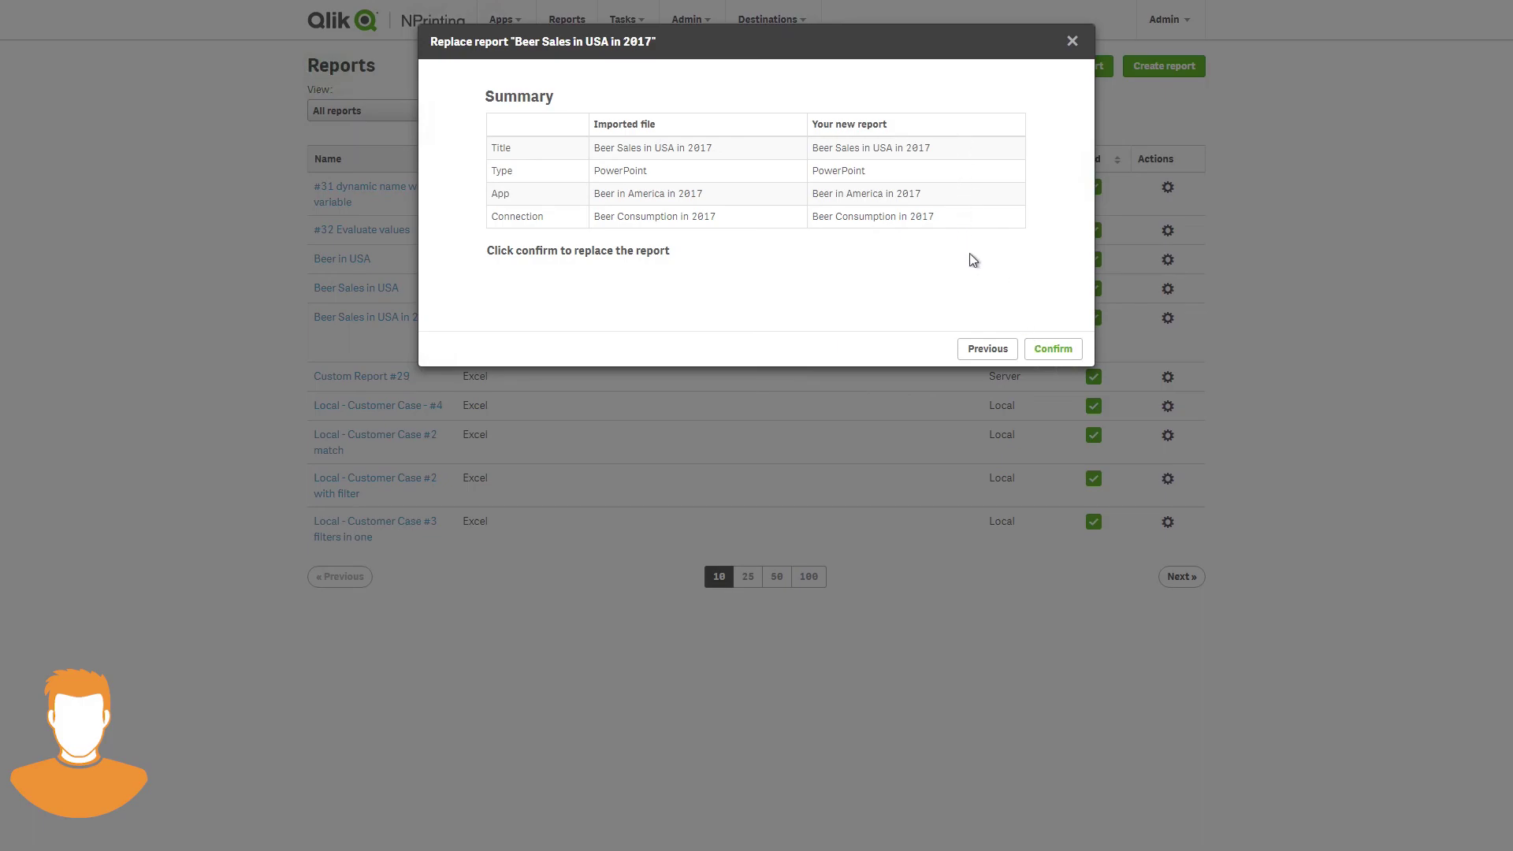
click(1054, 349)
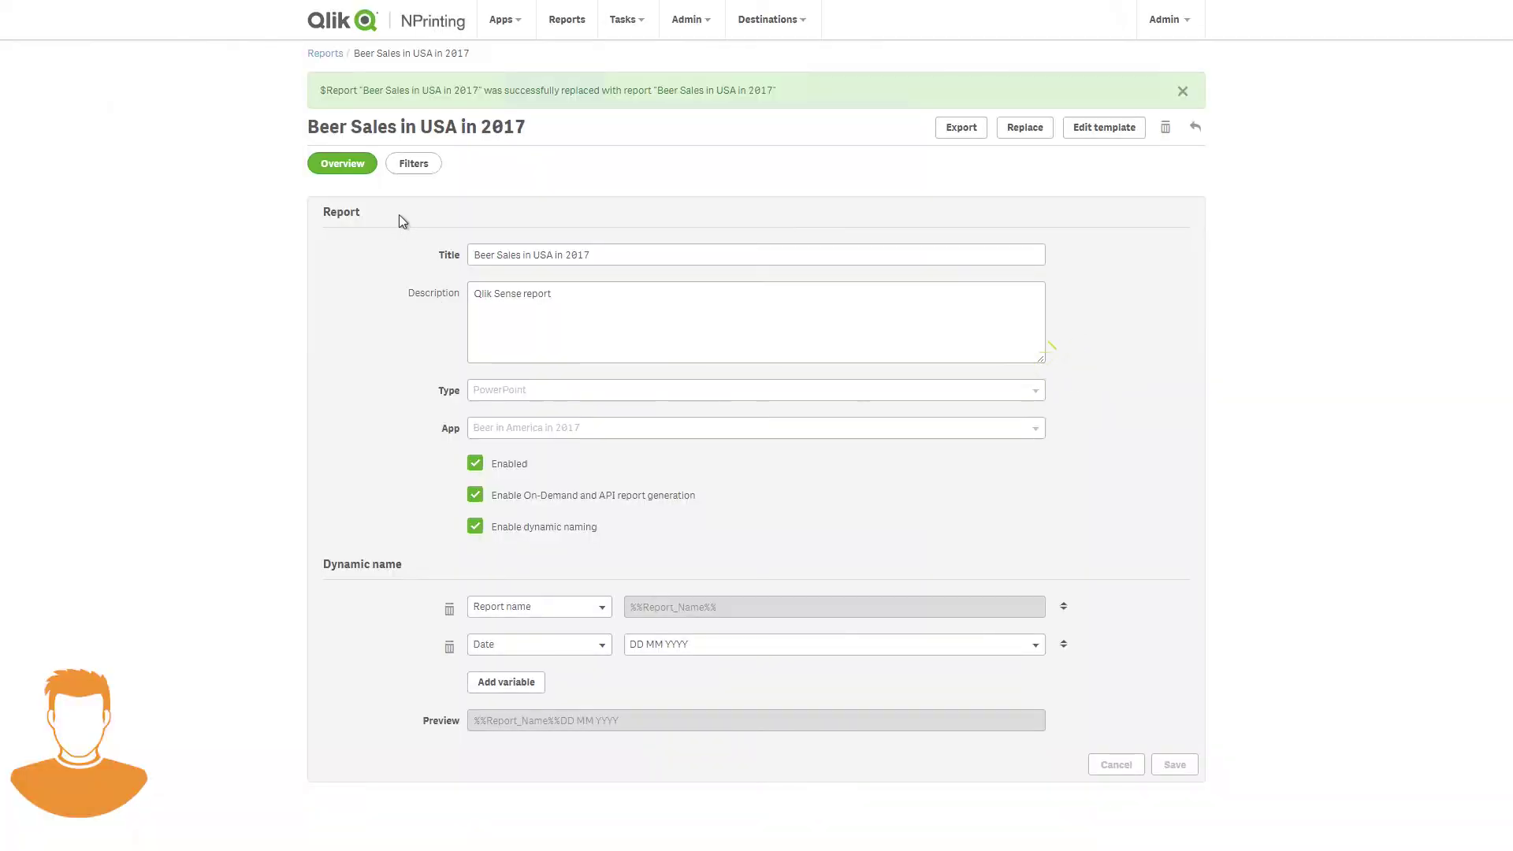
click(423, 164)
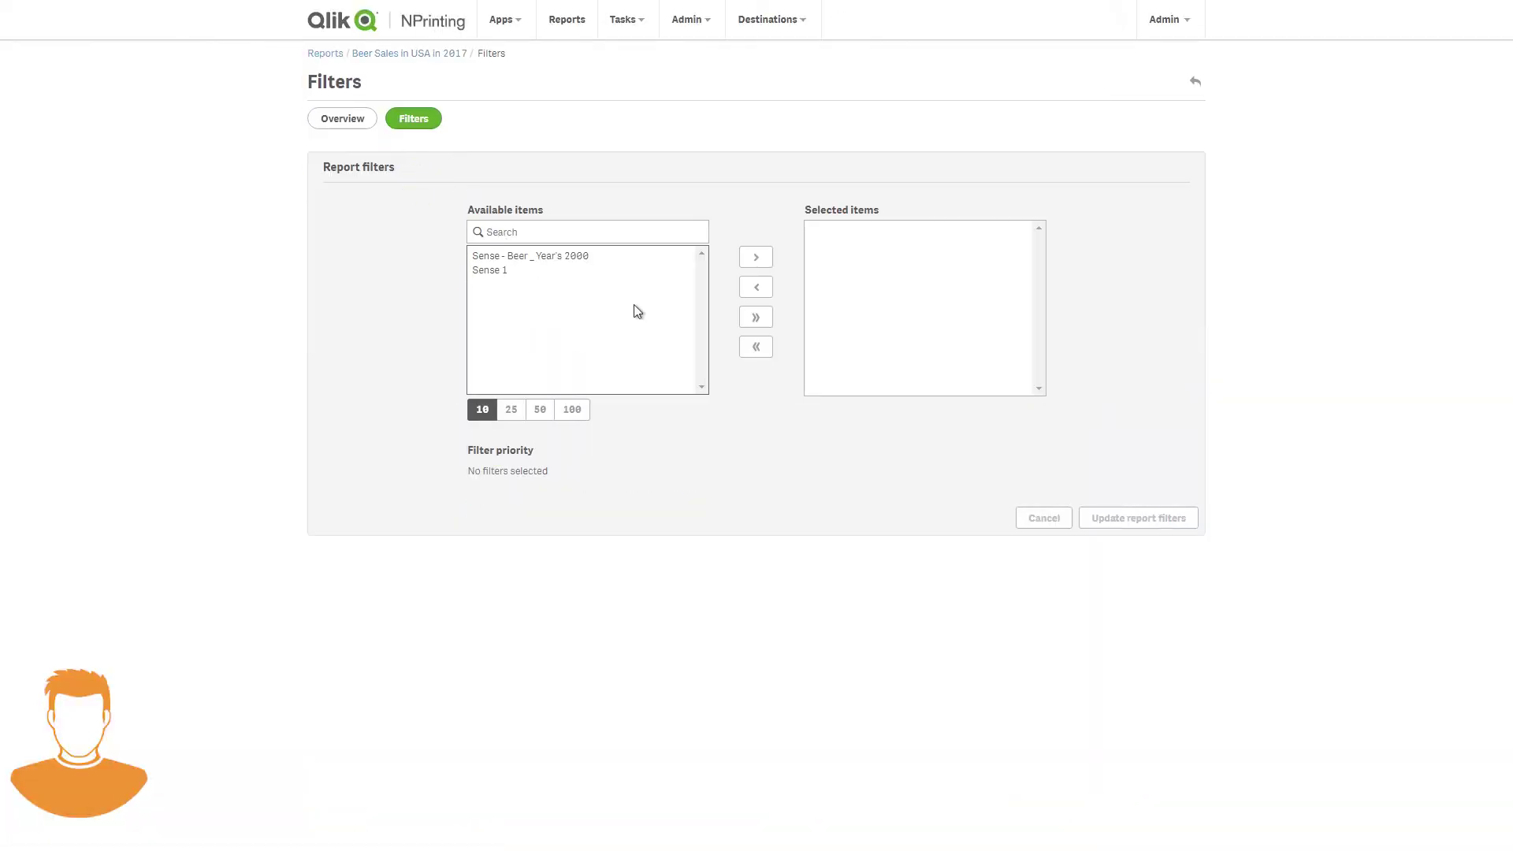